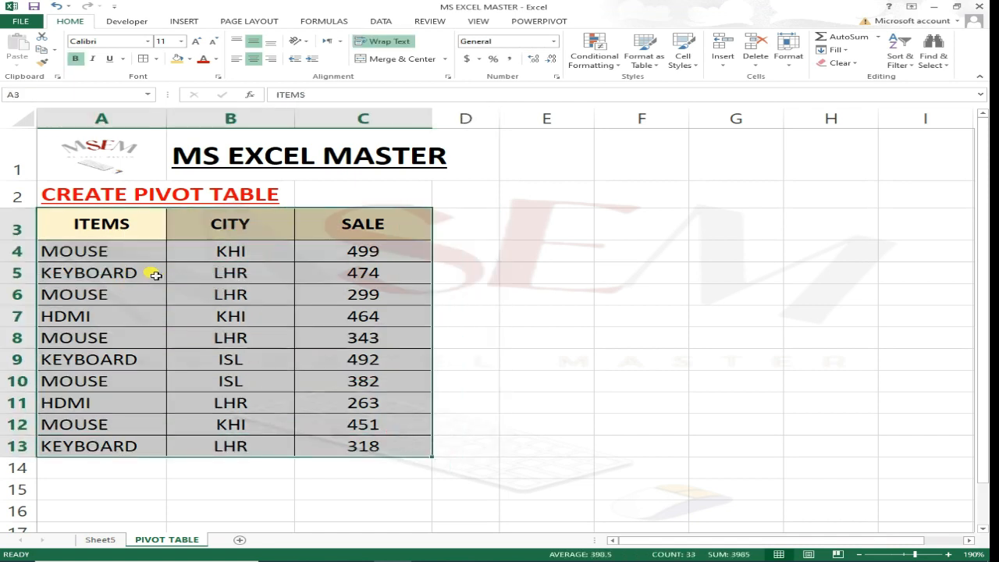
Examine the ITEMS, CITY and SALE columns of the source data in A3:C13.
left_click_drag(579, 244, 558, 234)
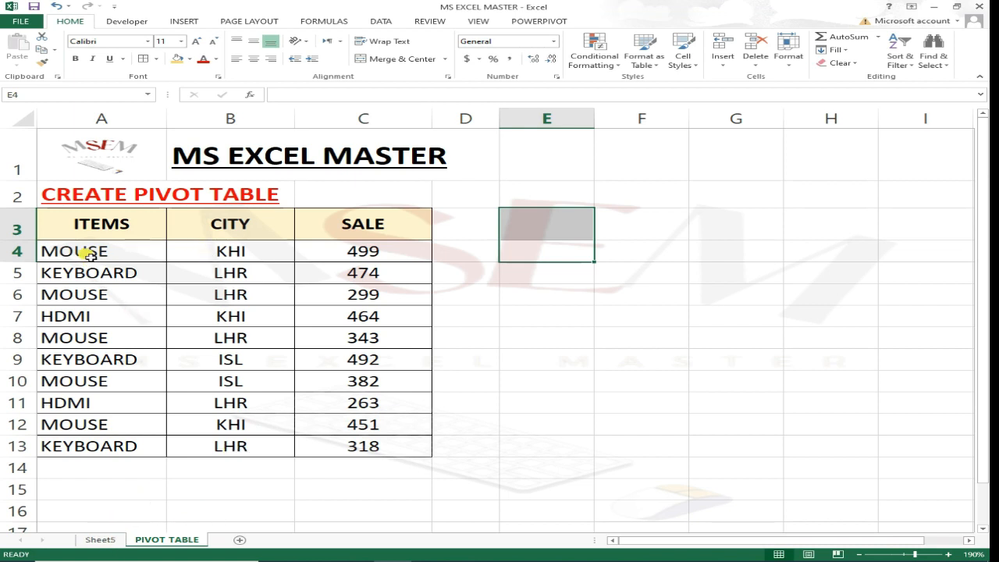
left_click_drag(92, 233, 430, 455)
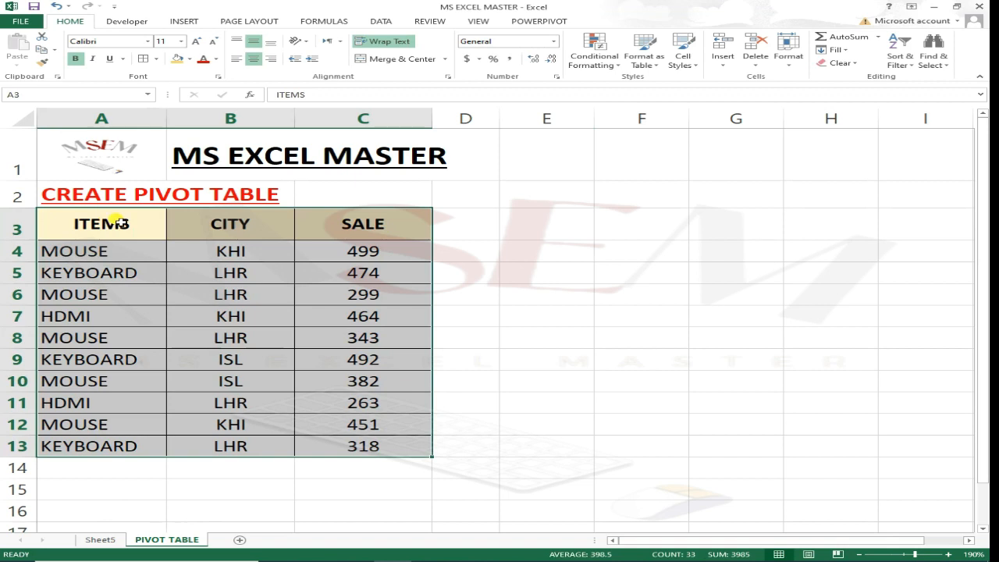
left_click_drag(117, 221, 101, 445)
left_click_drag(253, 224, 234, 402)
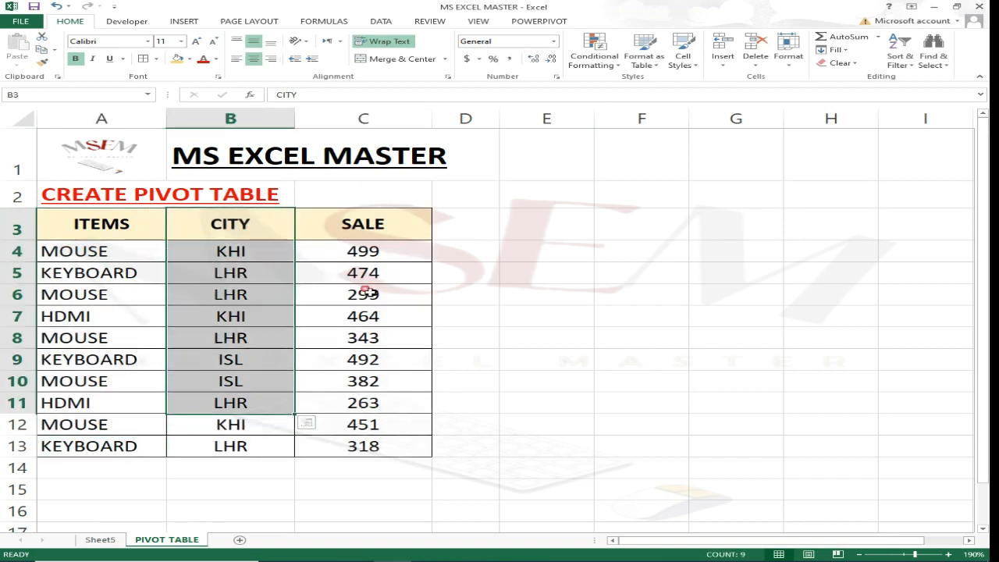
left_click_drag(404, 224, 395, 389)
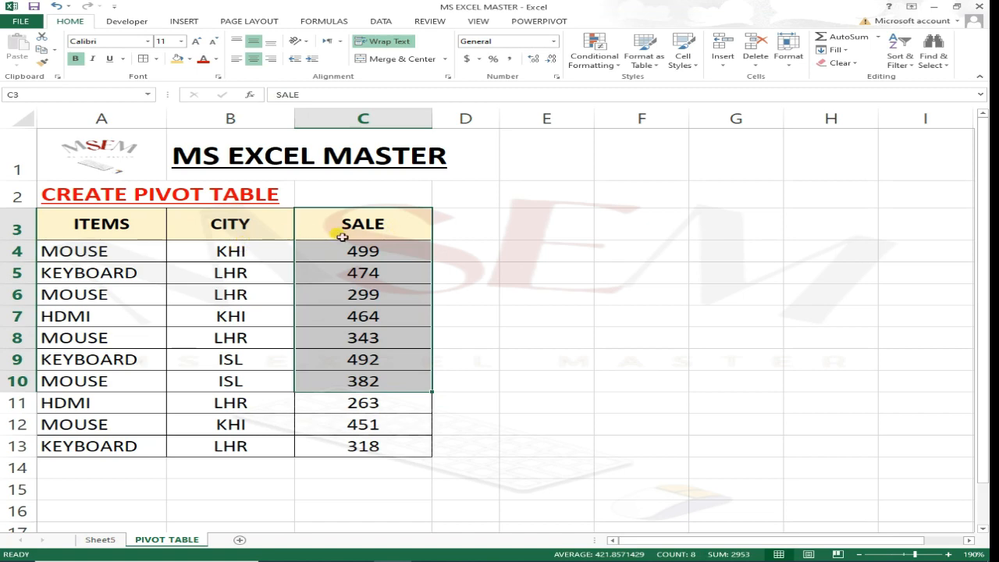
left_click(539, 252)
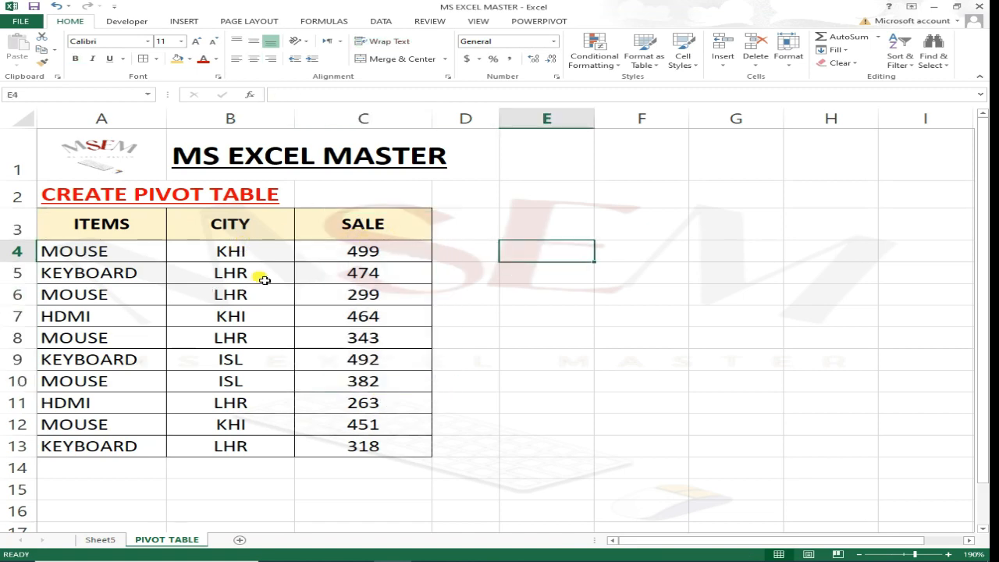
Examine the finished pivot table on Sheet5, comparing each city's sales across the HDMI, KEYBOARD and MOUSE columns.
left_click(113, 540)
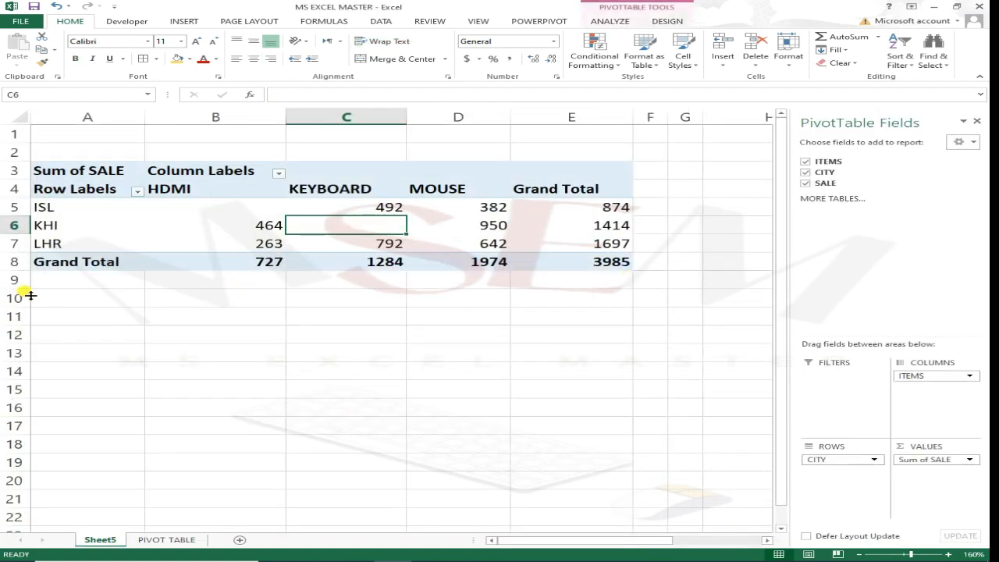
left_click(702, 216)
left_click(461, 225)
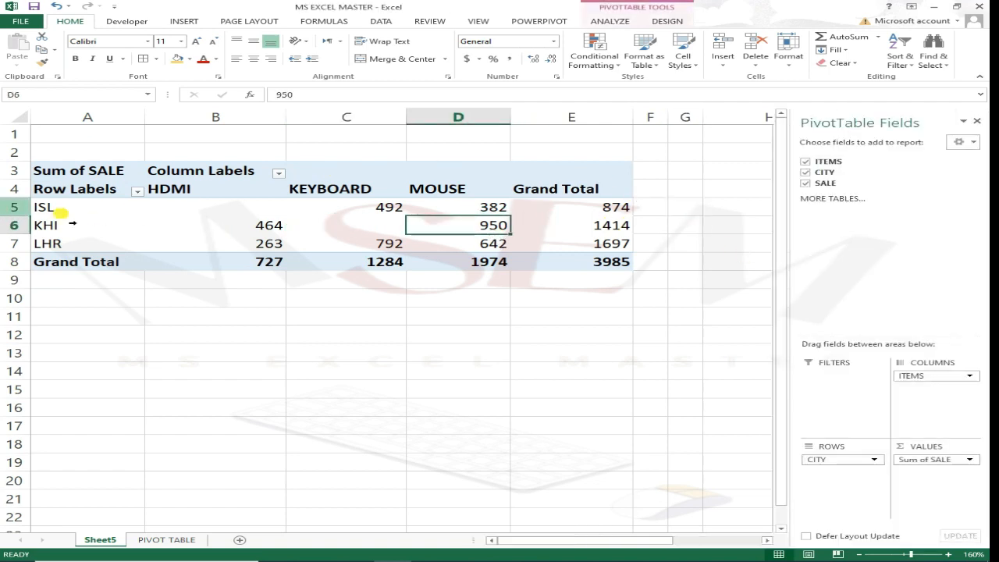
left_click(167, 214)
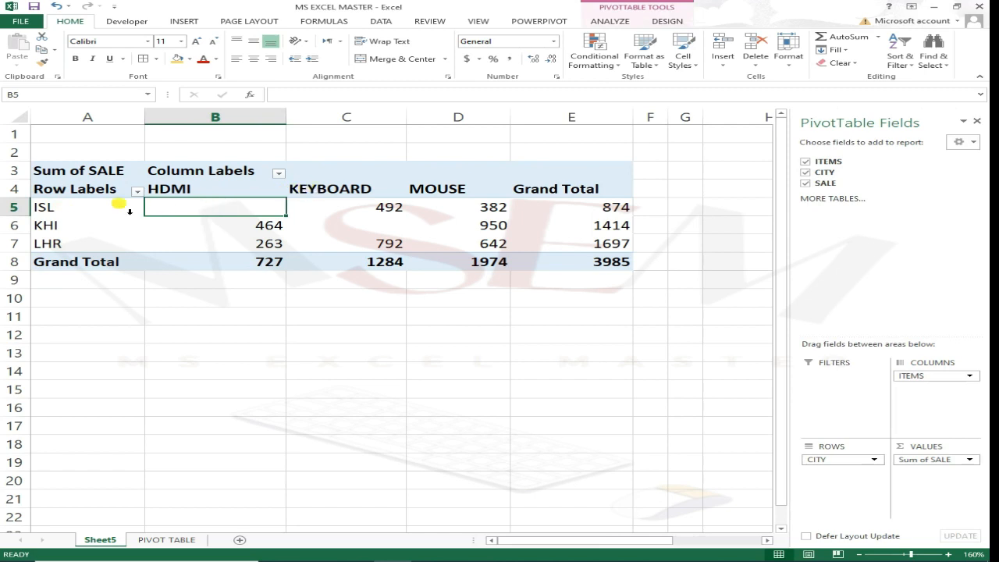
left_click(54, 209)
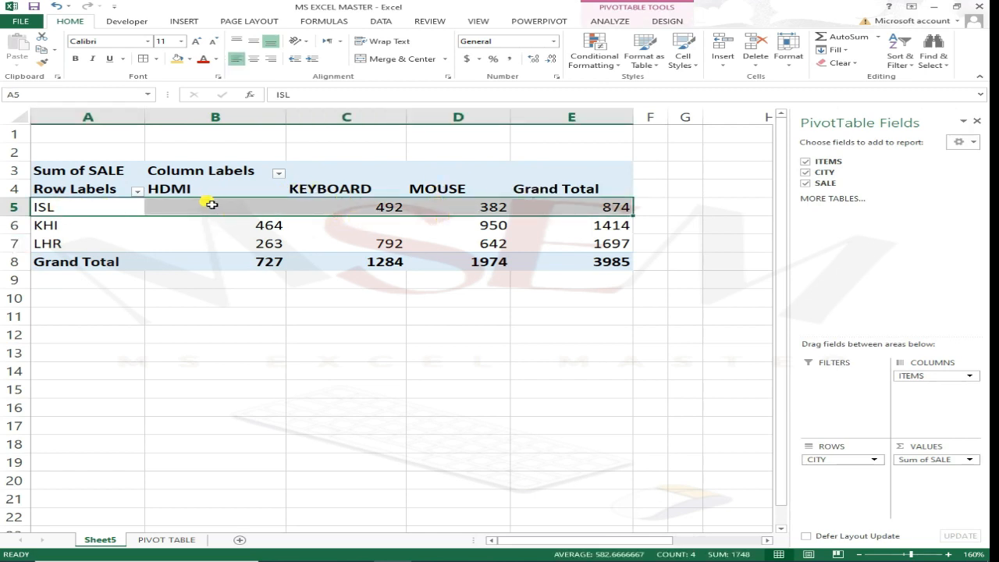
left_click(166, 191)
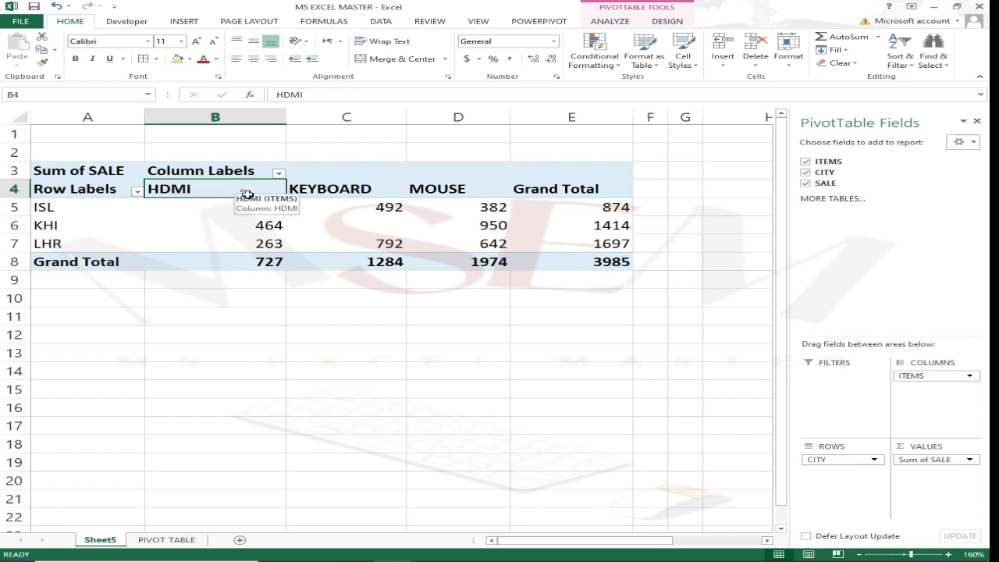
left_click(58, 212)
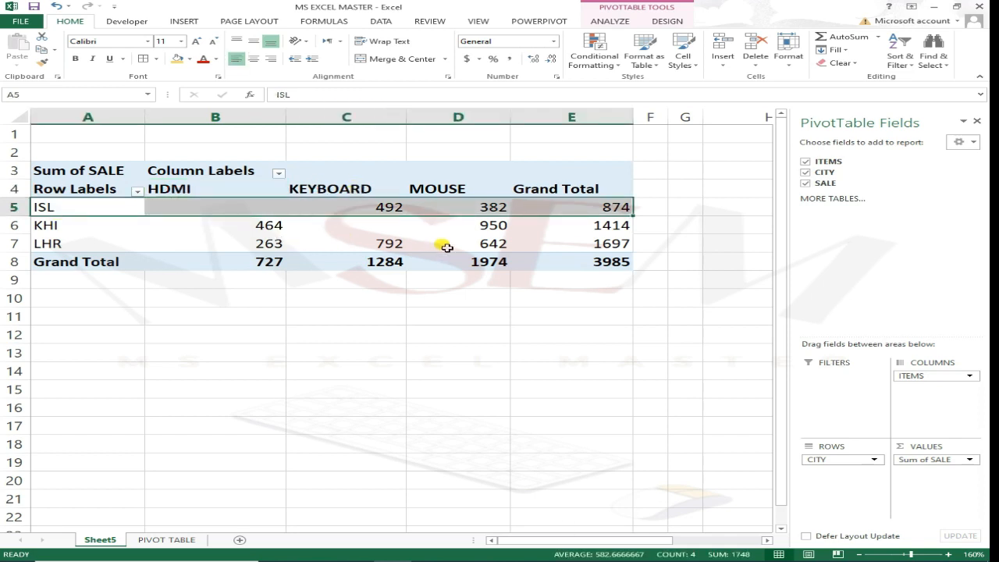
left_click(223, 316)
left_click(386, 225)
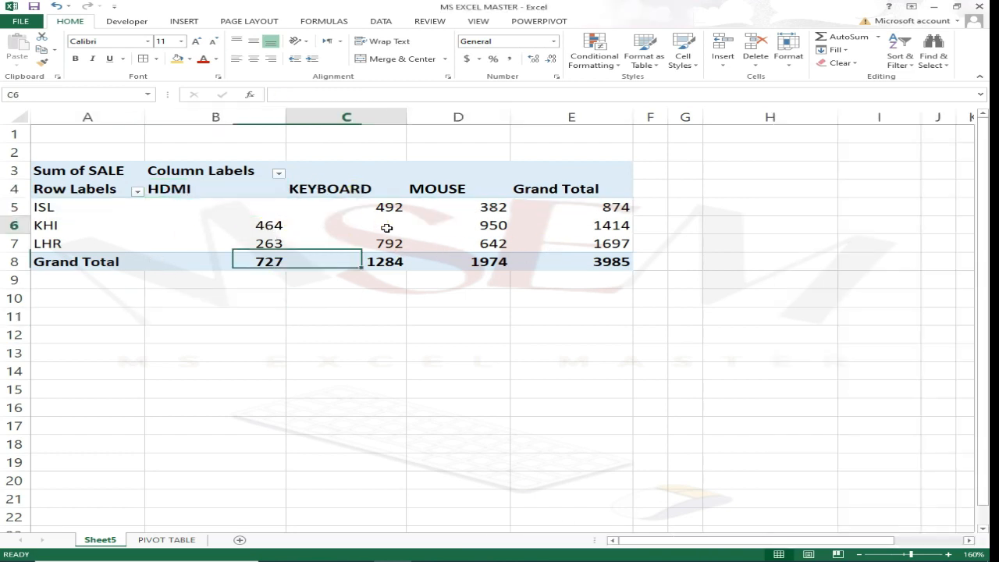
Swap the pivot table's layout so ITEMS is in the rows area and CITY is in the columns area.
left_click(65, 225)
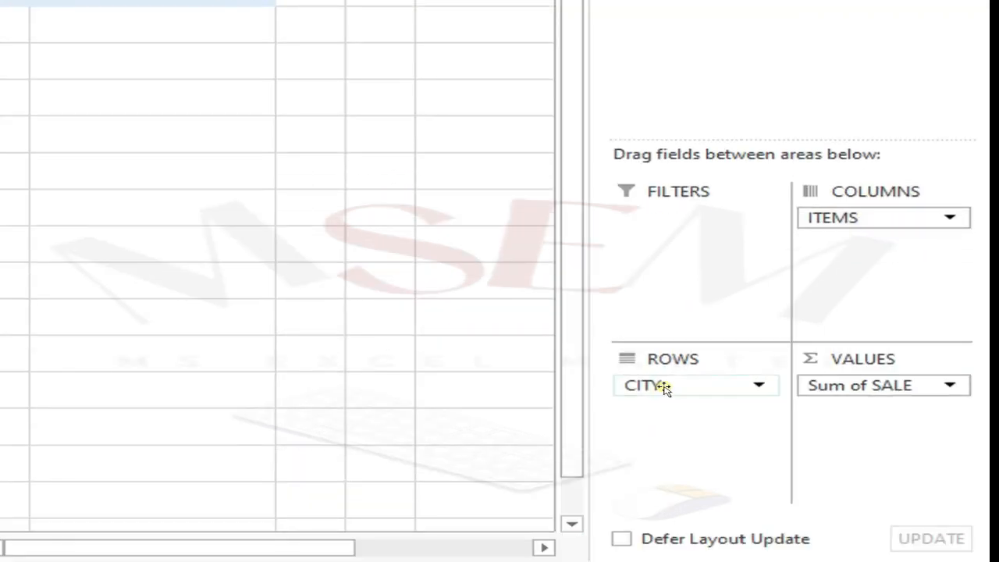
left_click_drag(659, 387, 689, 385)
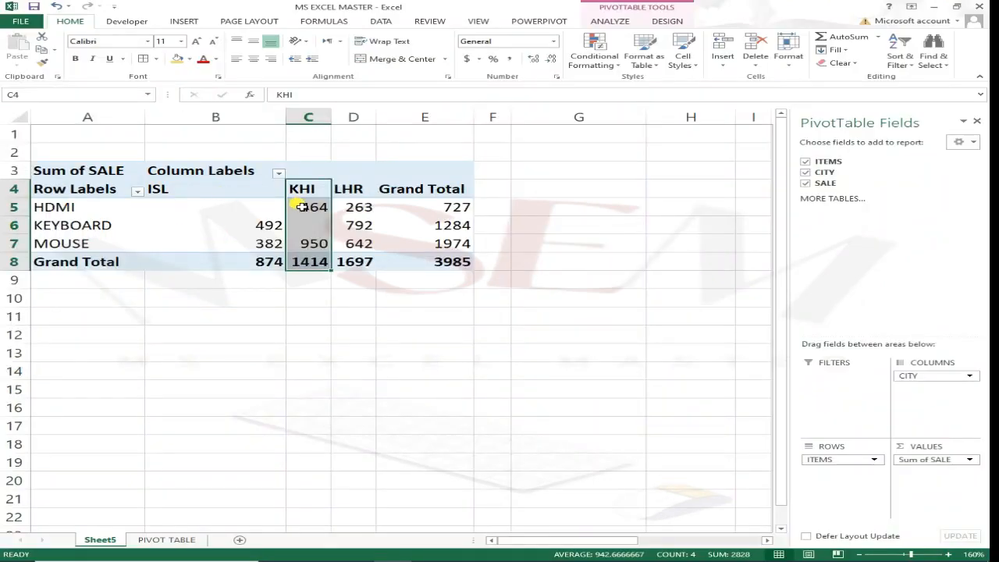
left_click(249, 295)
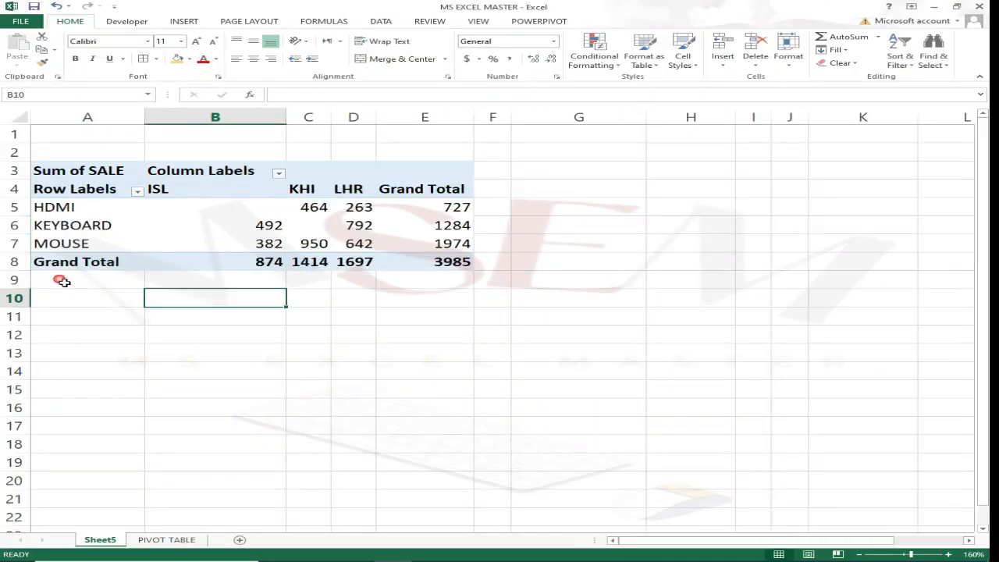
Examine the rearranged pivot table, checking the HDMI and KEYBOARD sales under the ISL, KHI and LHR columns.
left_click(74, 211)
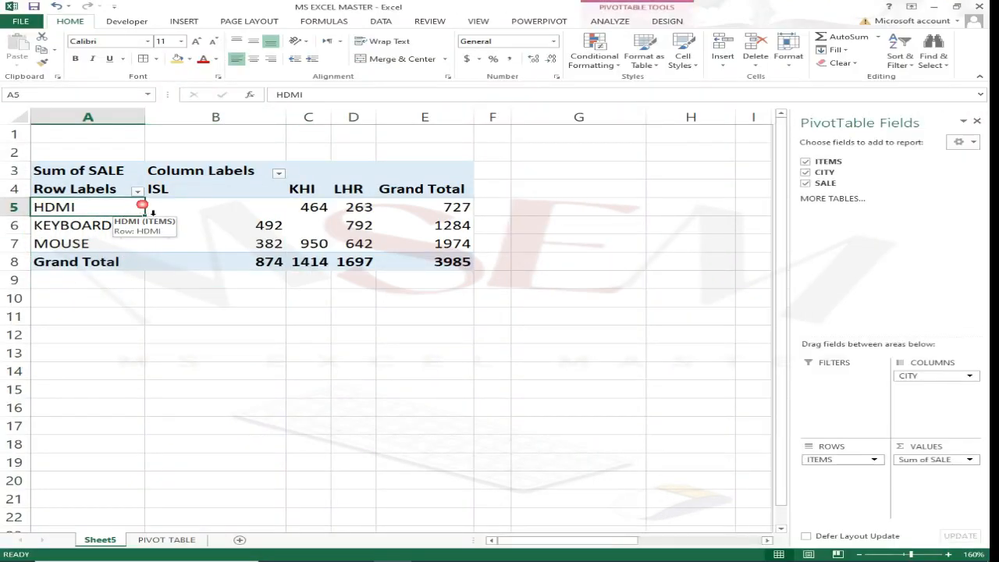
left_click(201, 192)
left_click(76, 208)
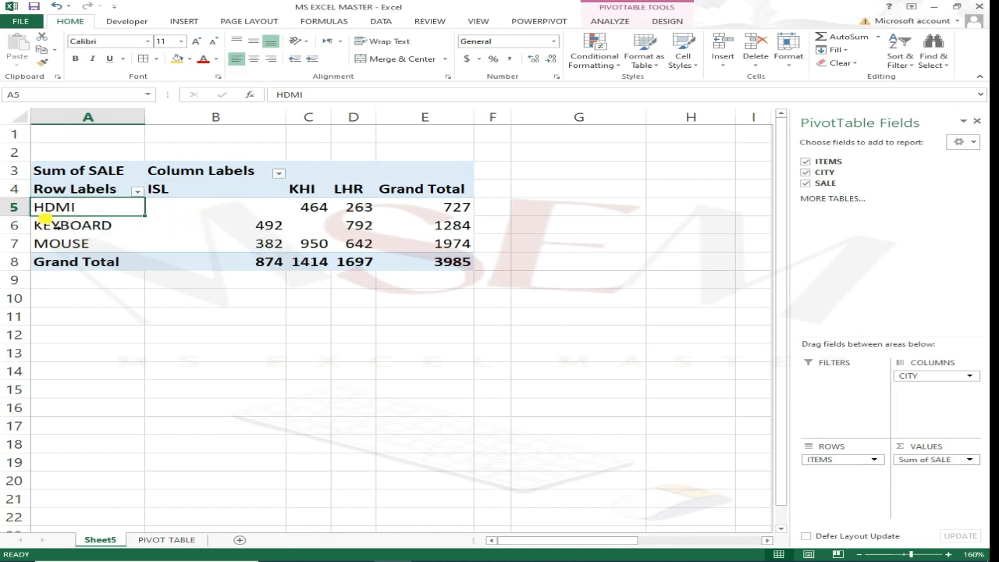
left_click(212, 208)
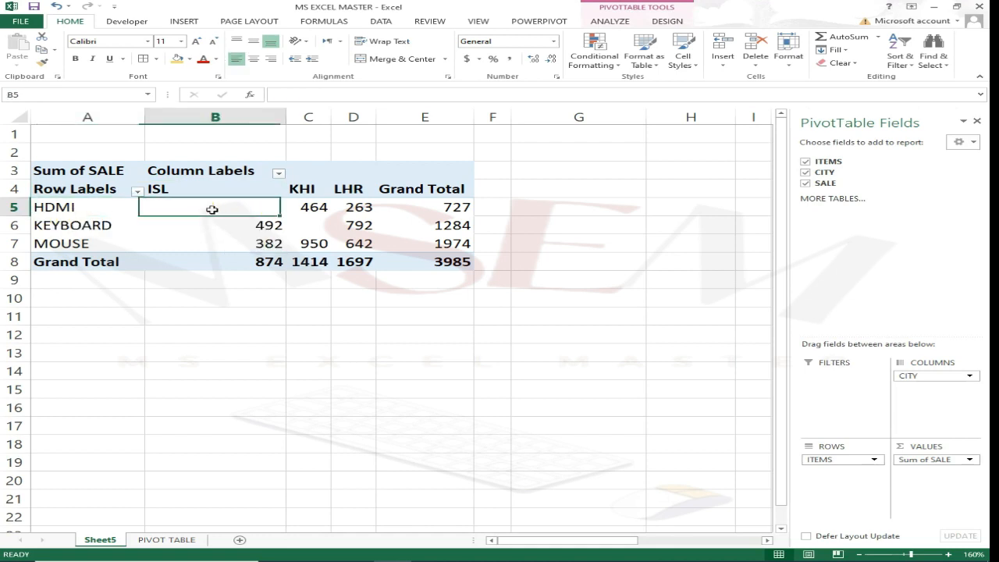
left_click(322, 210)
left_click(229, 208)
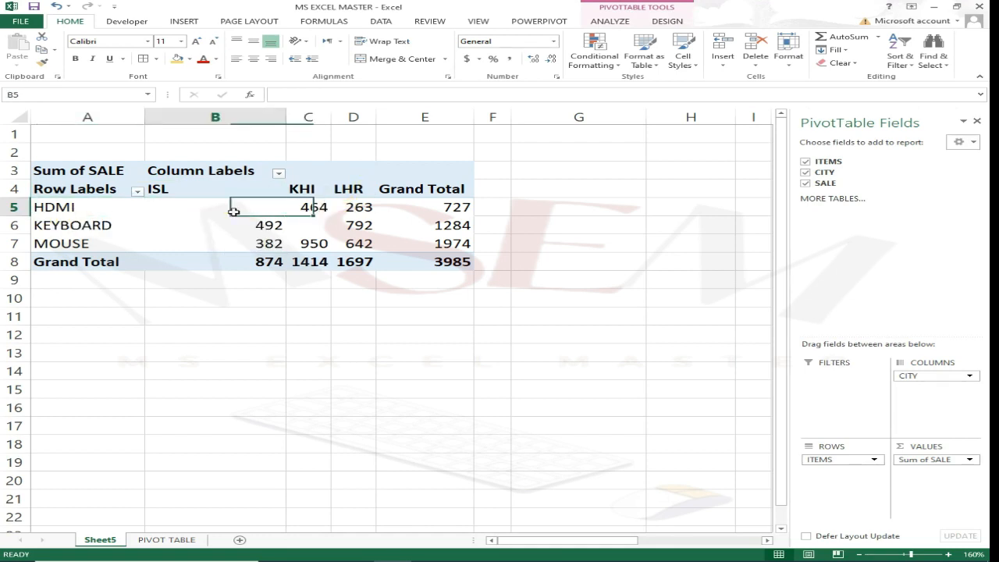
left_click(318, 215)
left_click(367, 208)
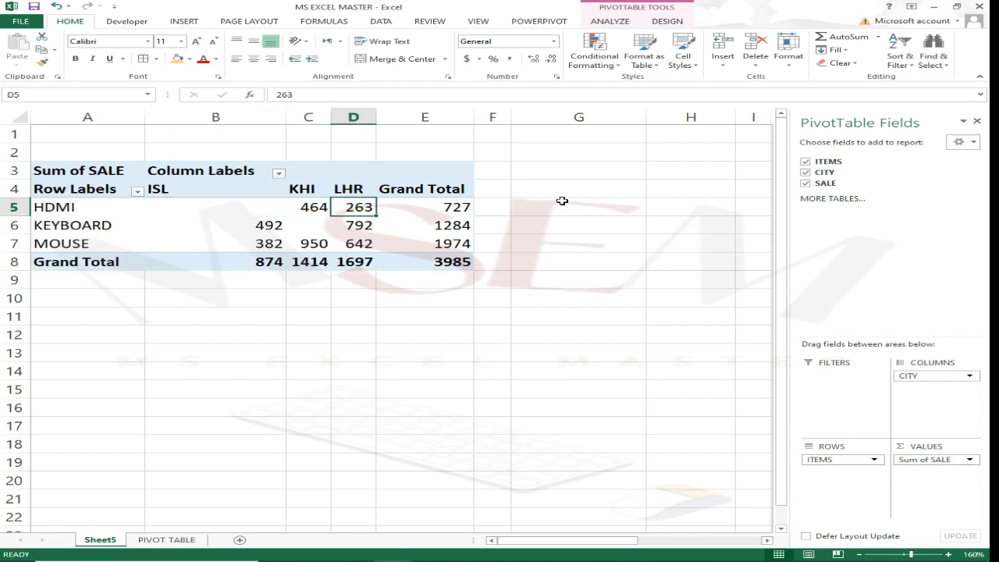
left_click(93, 228)
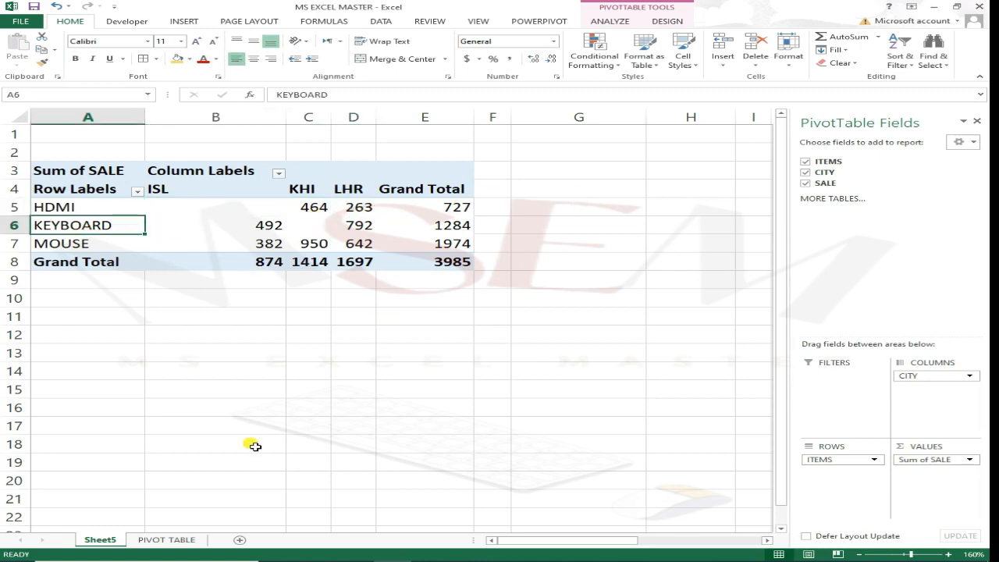
Return to the source data on the PIVOT TABLE sheet and select cell B7.
left_click(179, 540)
left_click(263, 315)
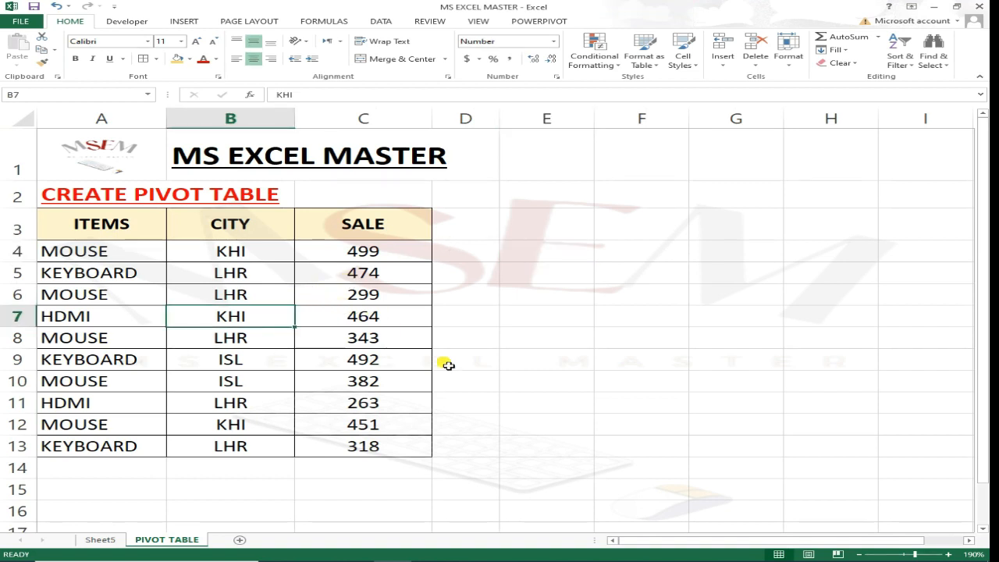
Switch to the MS Excel Master YouTube channel page in the browser and view its recent videos and channel handle.
left_click(435, 560)
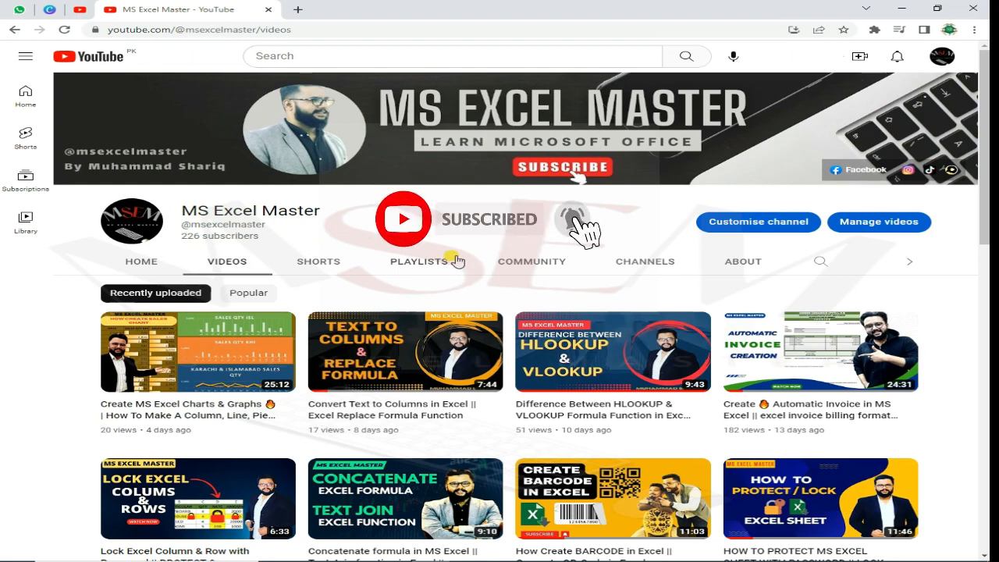
scroll(439, 291, "down", 1)
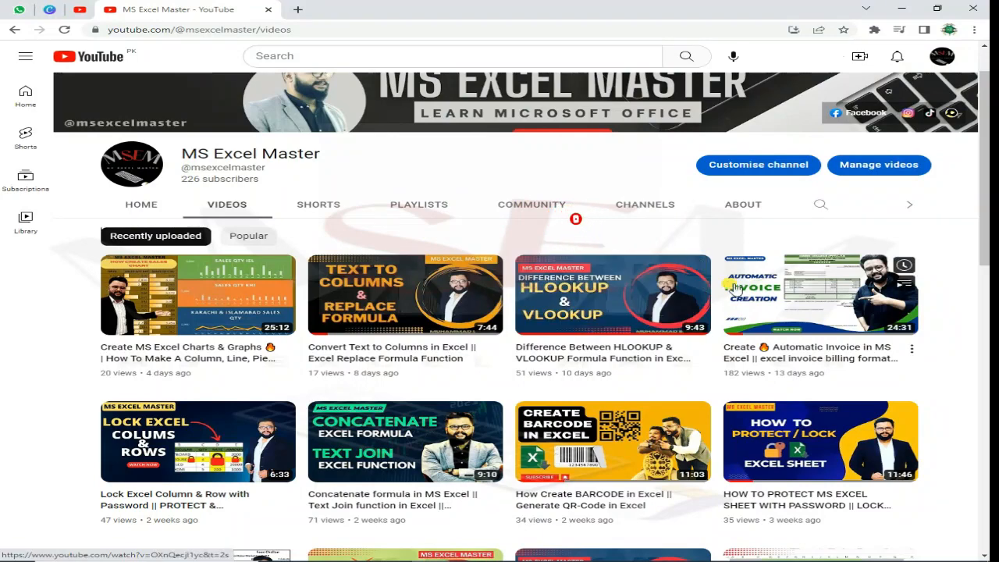
scroll(632, 320, "down", 2)
scroll(640, 311, "up", 3)
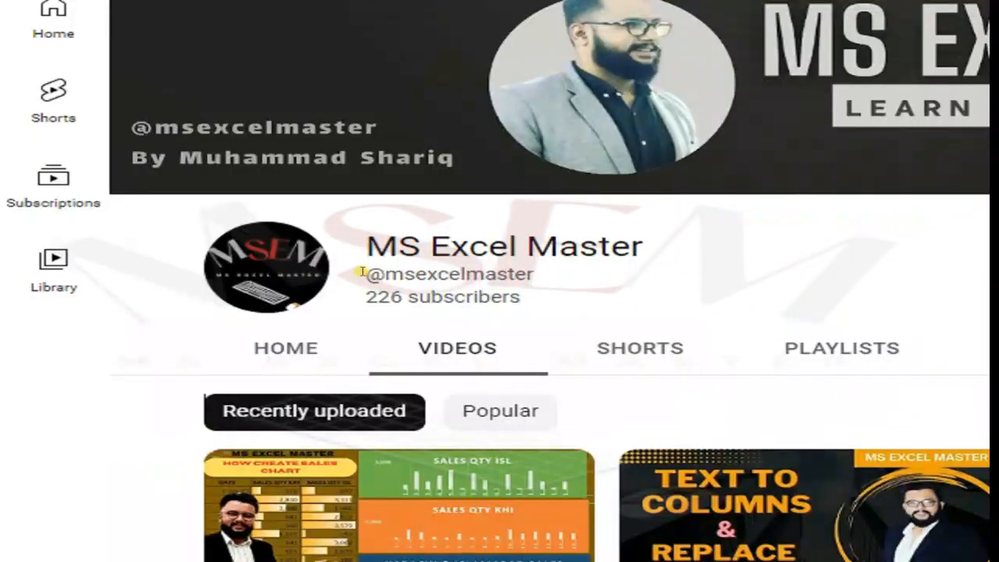
left_click_drag(179, 223, 263, 224)
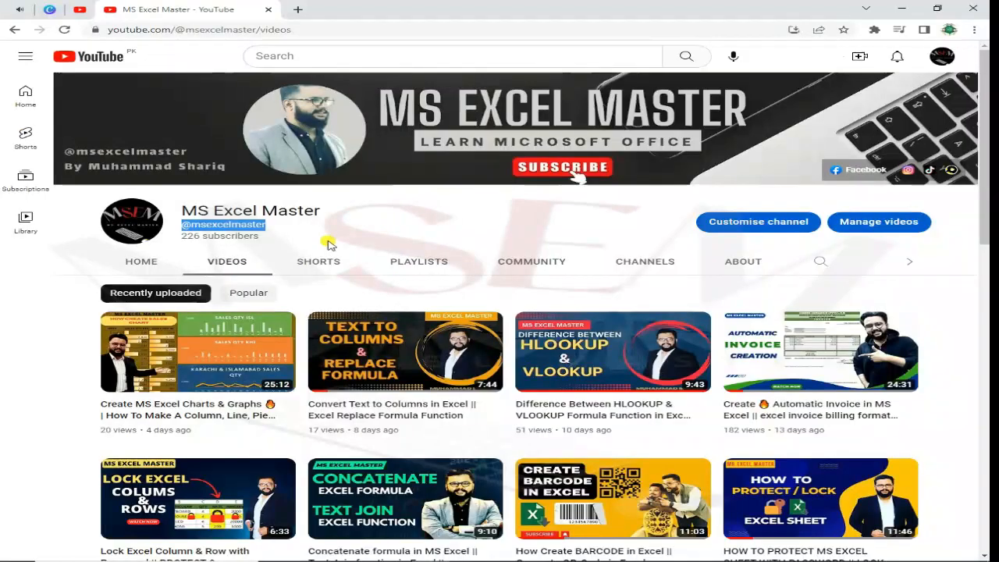
left_click(526, 226)
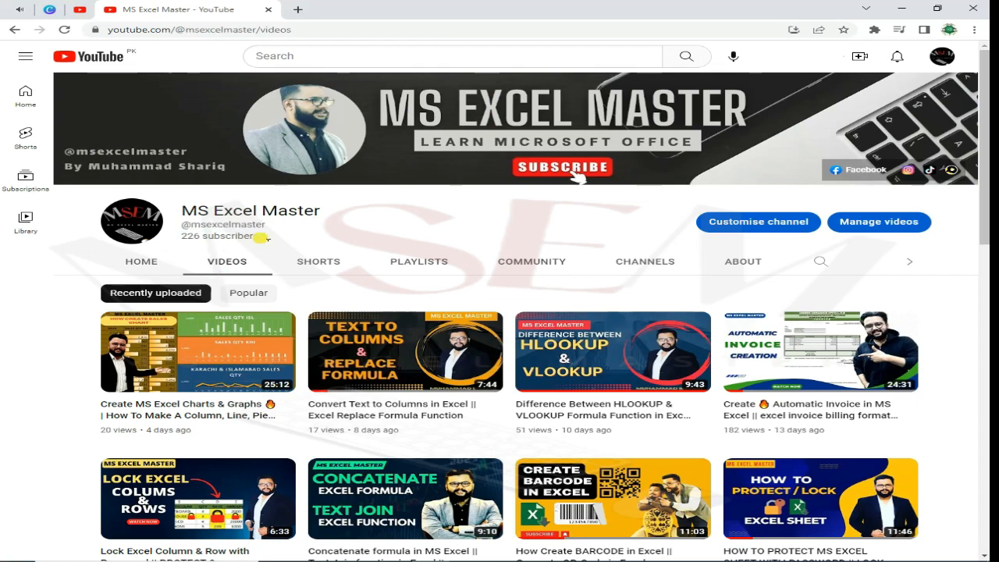
Browse the channel's uploaded Excel lessons down through the older videos and back to the start of the list.
scroll(281, 344, "down", 3)
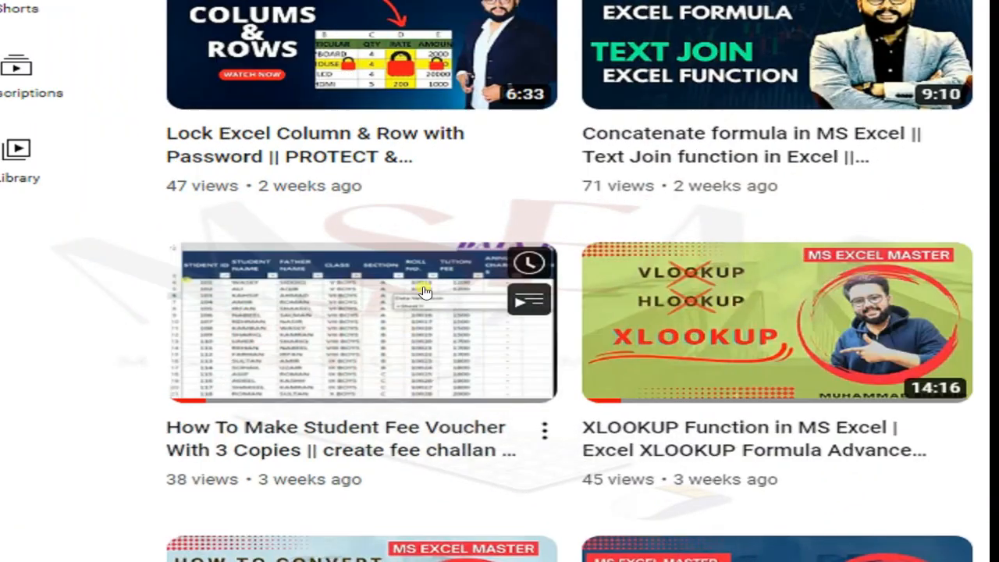
scroll(512, 292, "up", 2)
scroll(512, 291, "up", 2)
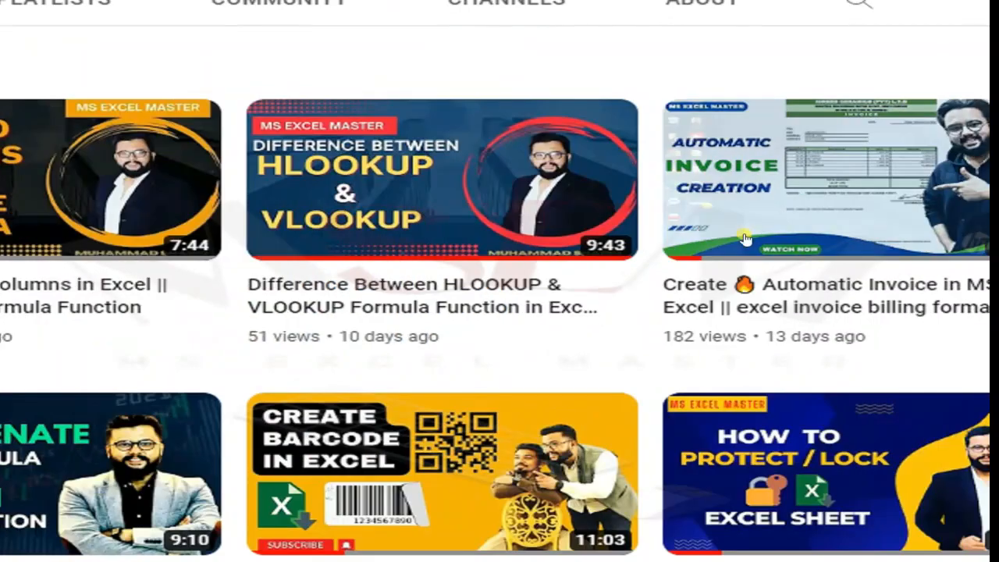
mouse_move(967, 195)
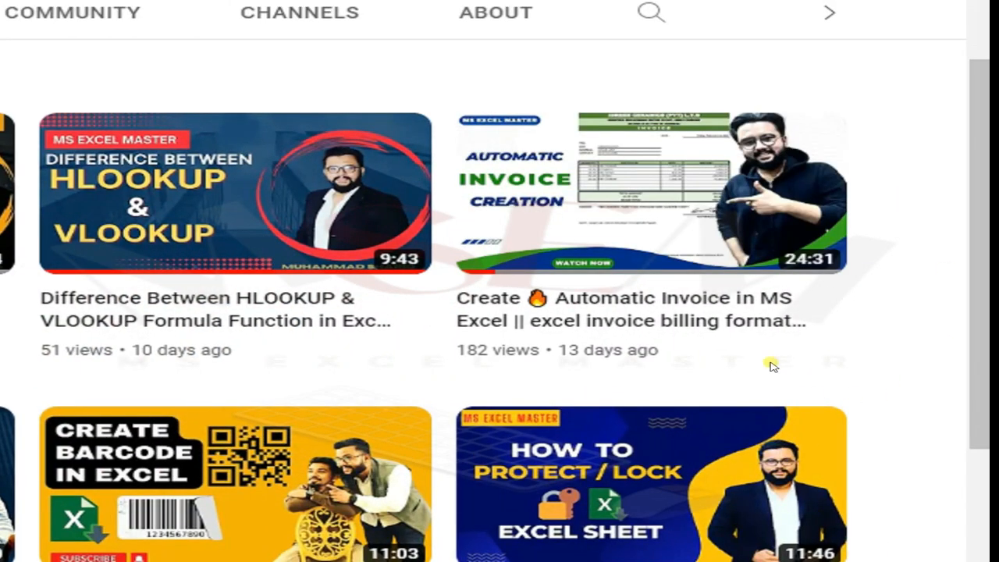
scroll(771, 365, "down", 4)
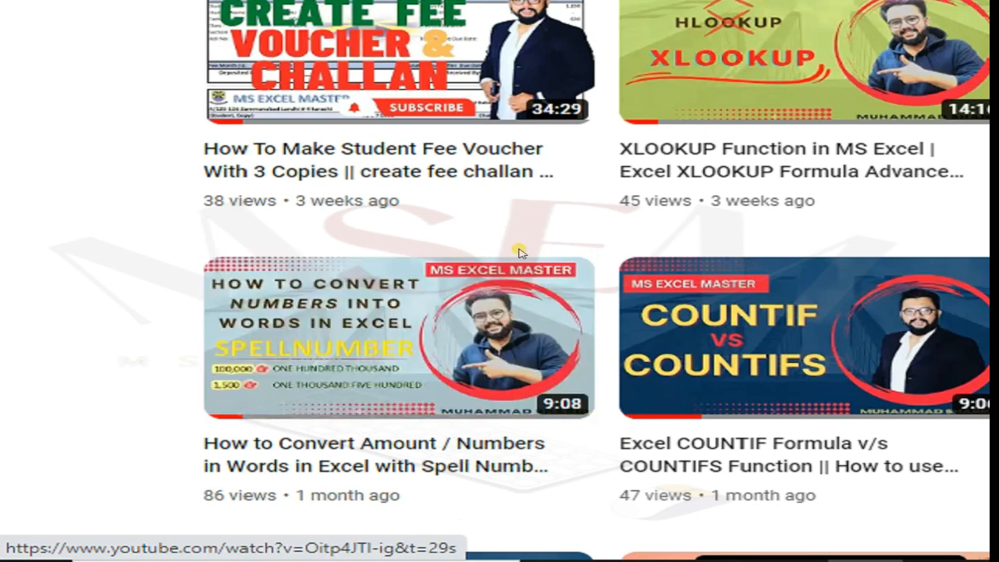
scroll(641, 244, "down", 2)
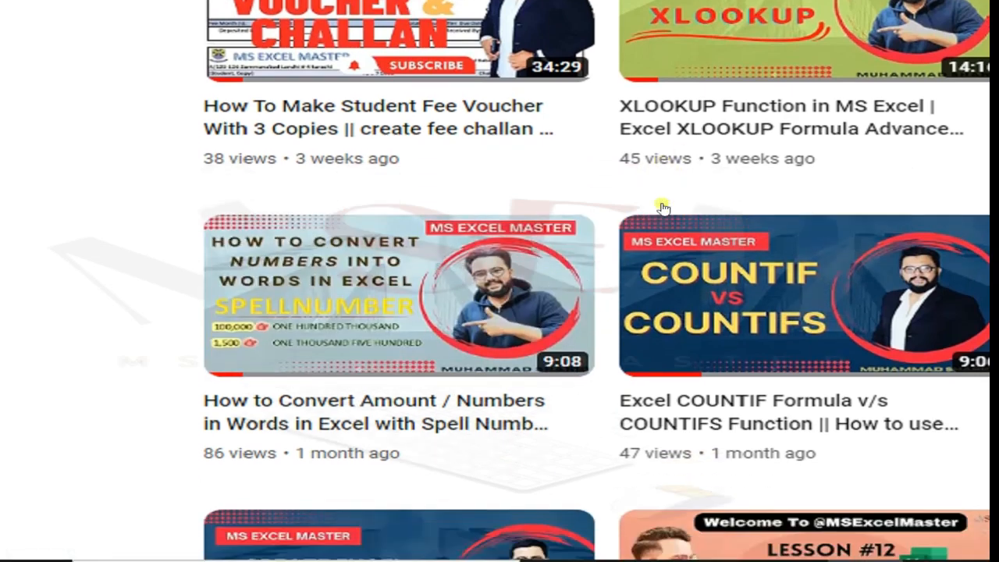
mouse_move(498, 271)
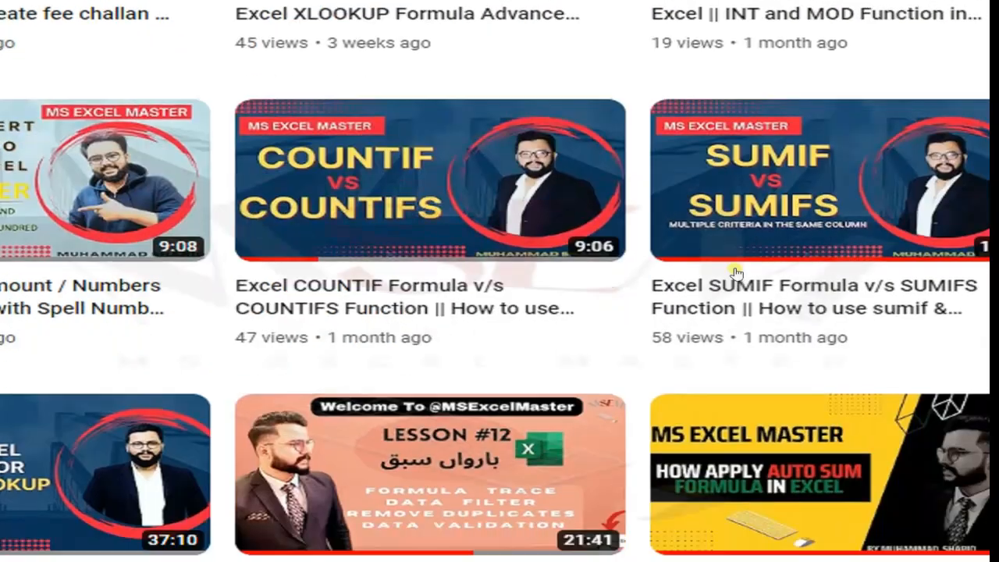
scroll(735, 273, "down", 5)
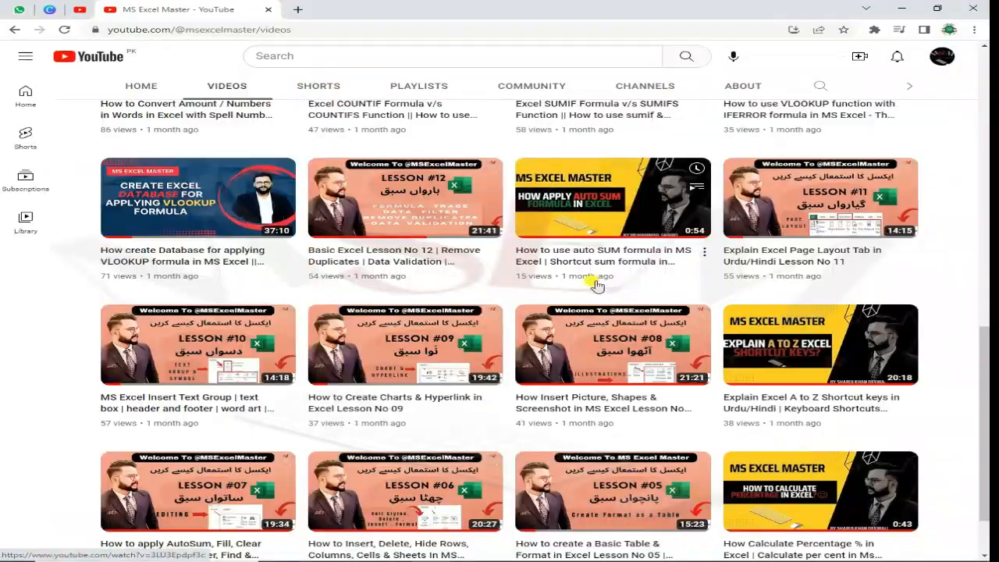
scroll(425, 115, "up", 10)
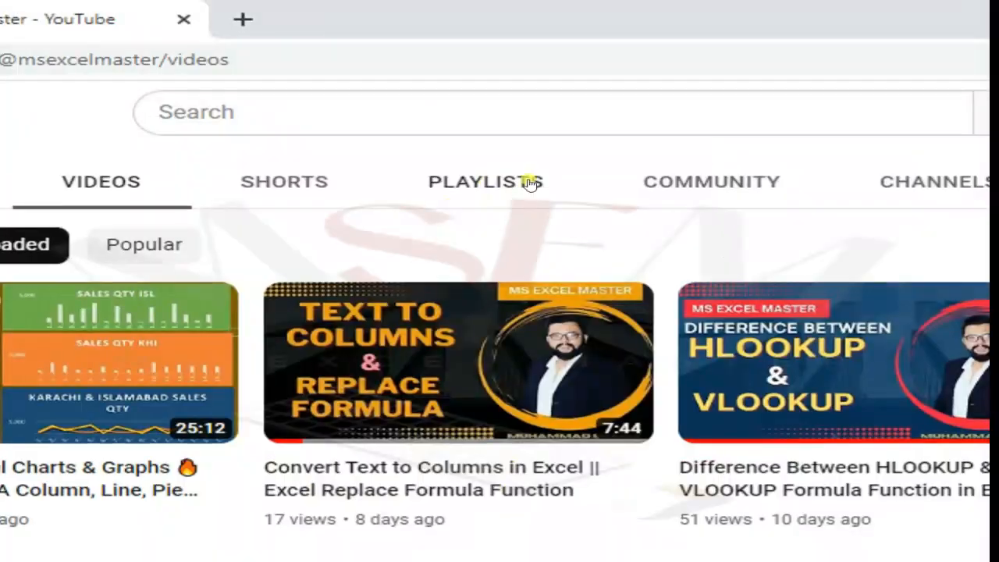
View the channel's created playlists, then return to its list of uploaded videos.
left_click(422, 90)
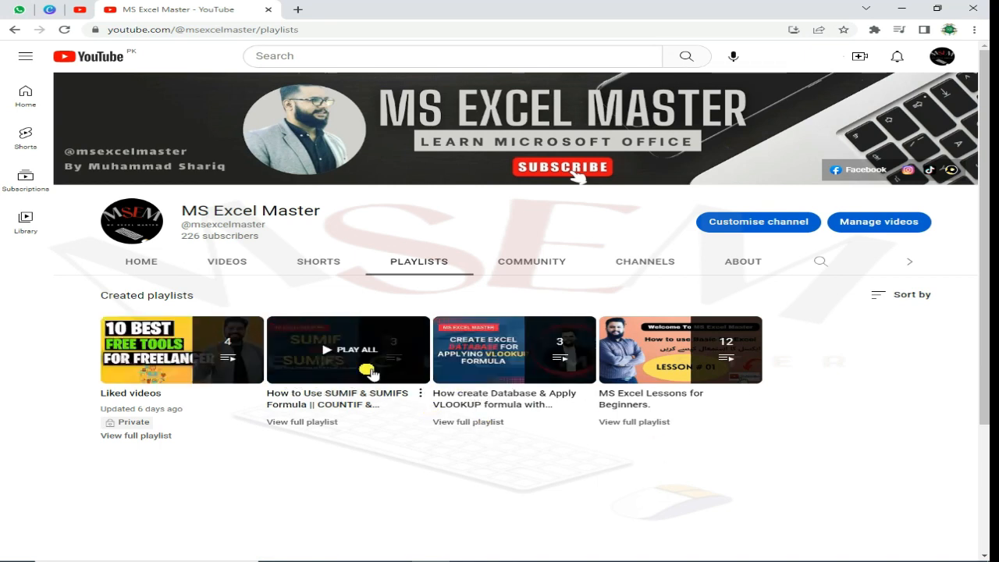
left_click(229, 264)
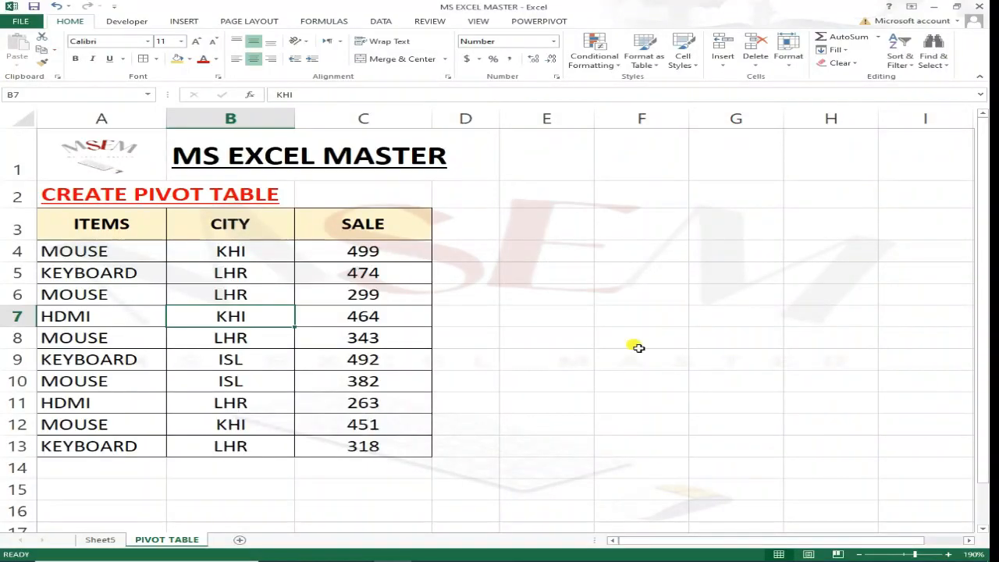
Switch back to the Excel workbook and permanently delete Sheet5, which holds the finished pivot table.
left_click(736, 272)
left_click(101, 540)
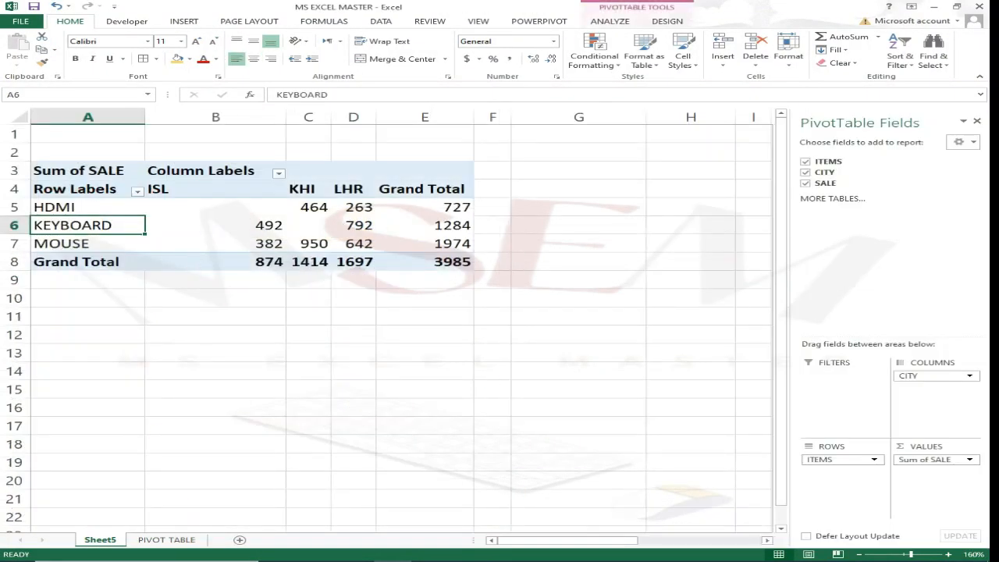
right_click(104, 542)
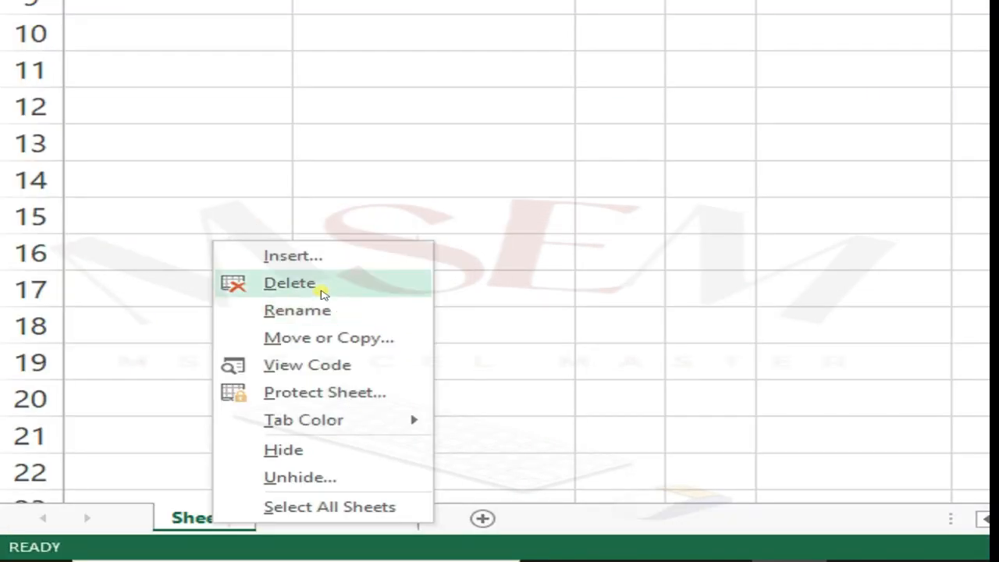
left_click(148, 422)
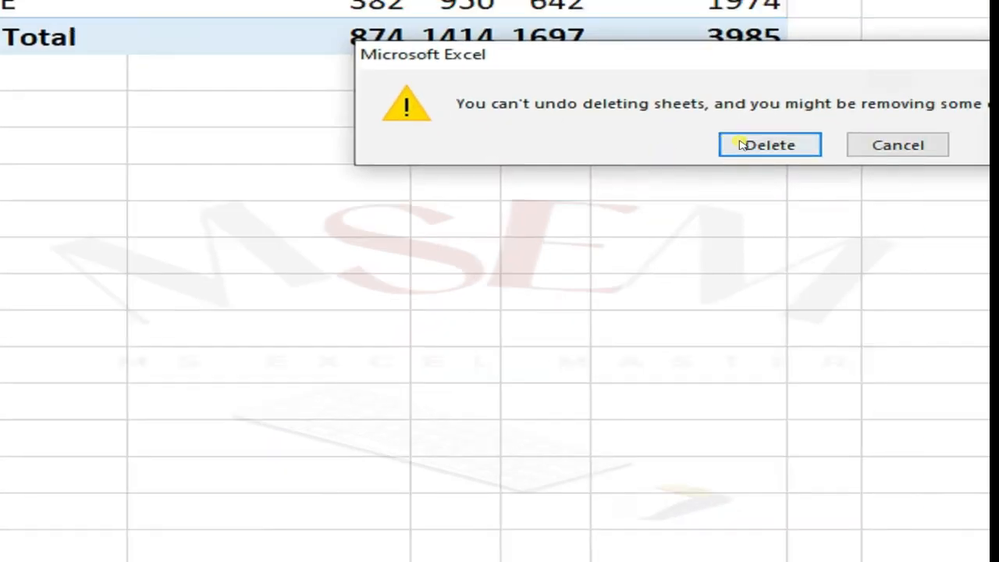
left_click(769, 145)
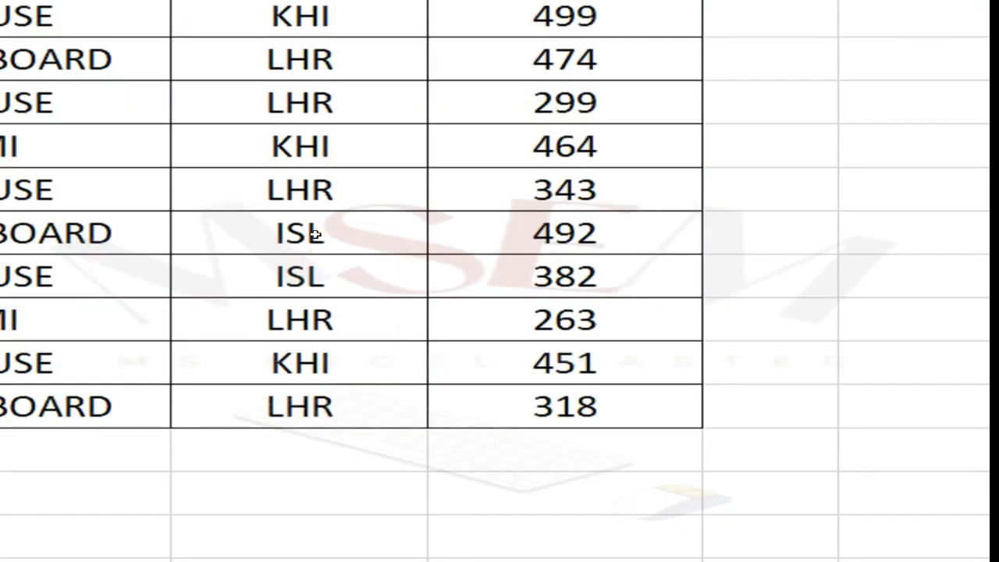
Create a blank PivotTable from the sales data in A3:C13 by way of Recommended PivotTables.
left_click_drag(79, 214, 397, 456)
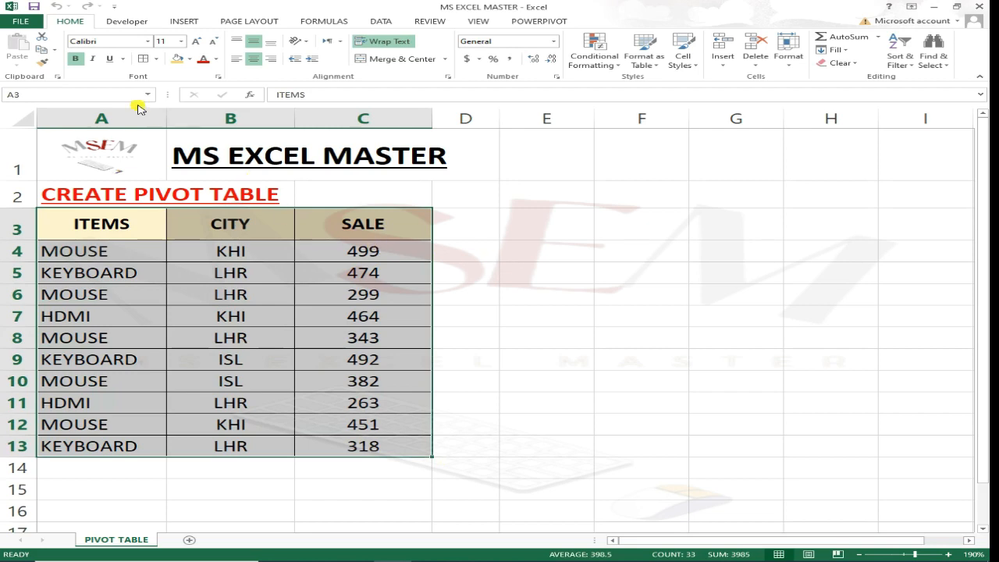
left_click(149, 274)
left_click_drag(127, 235, 409, 450)
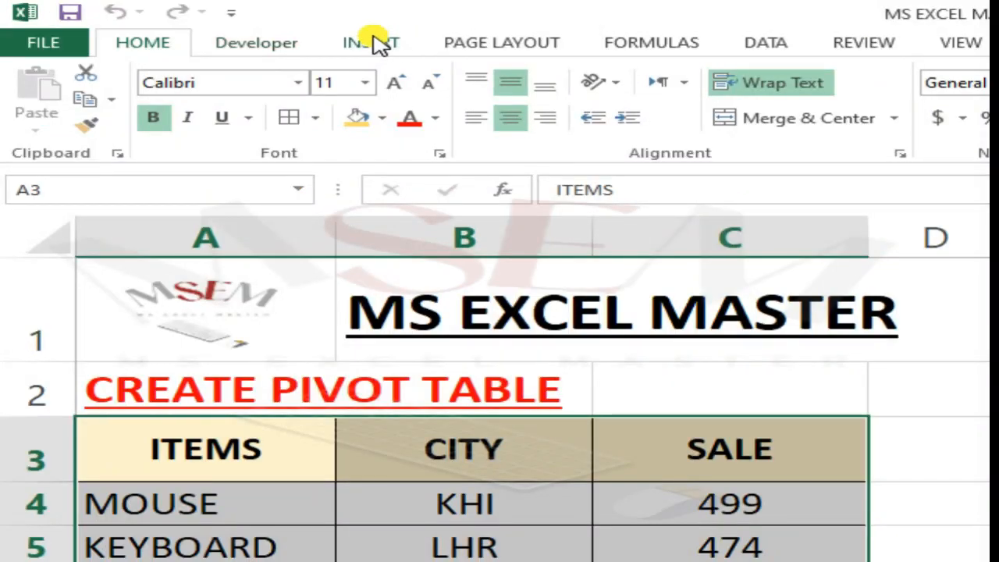
left_click(184, 21)
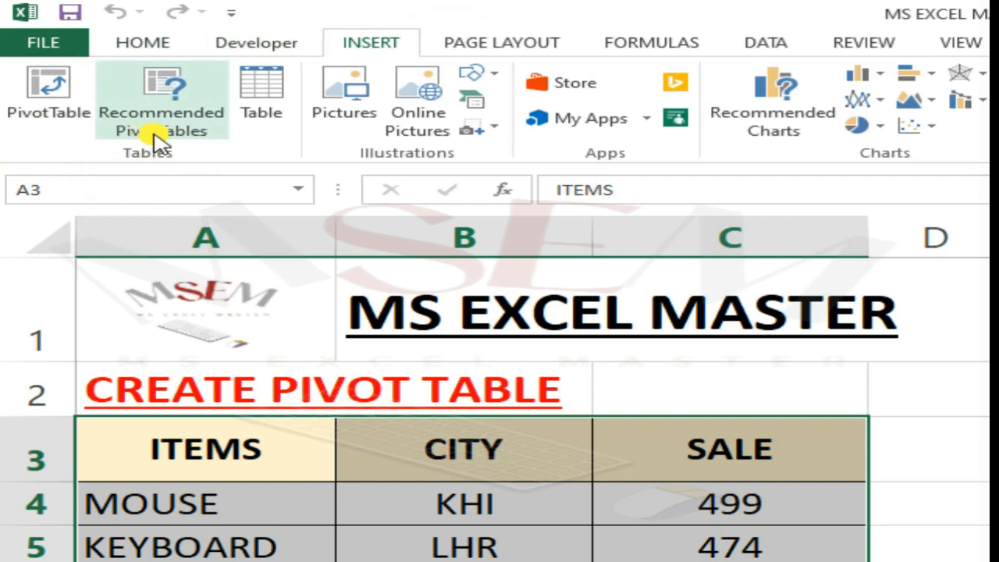
left_click(184, 122)
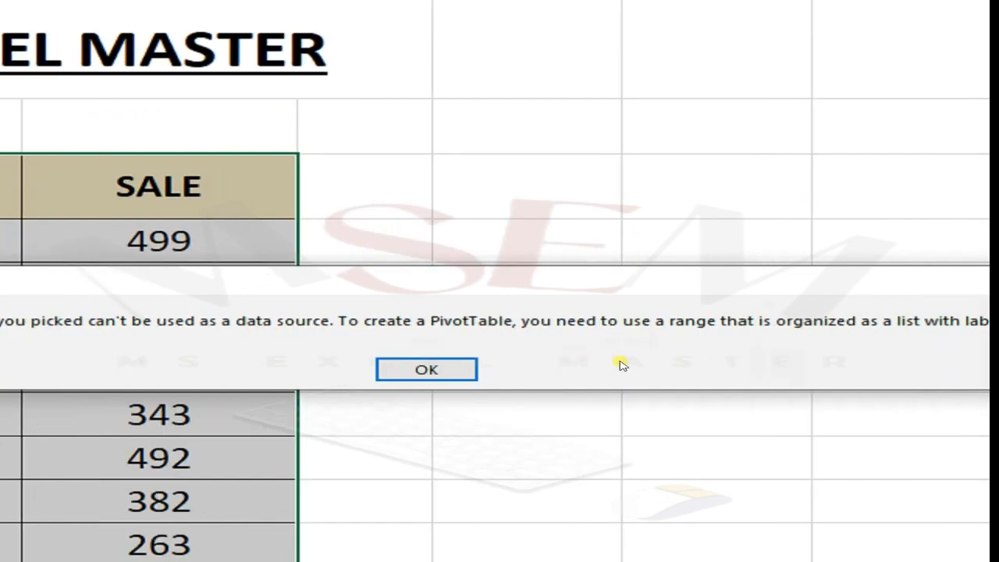
left_click(394, 370)
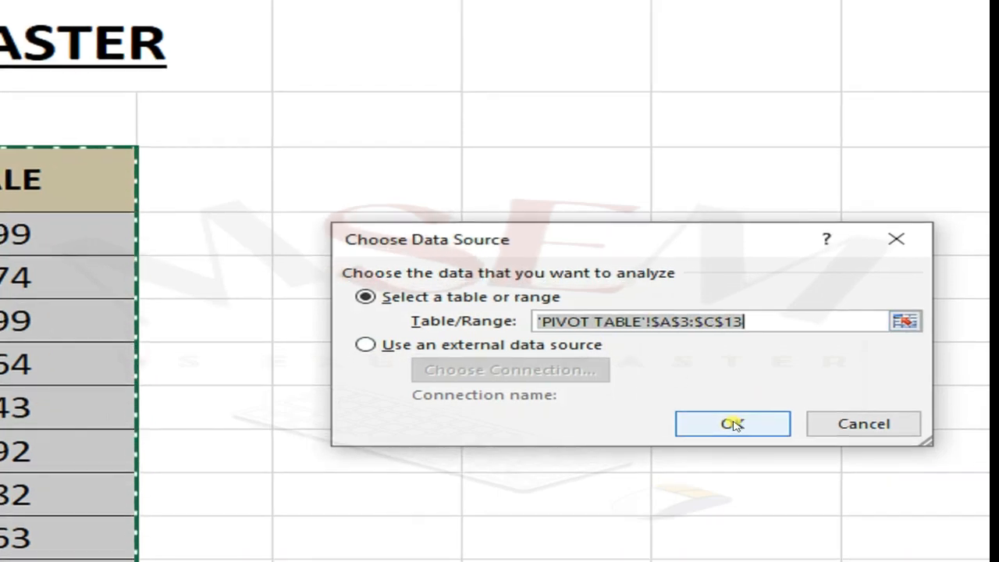
left_click(734, 426)
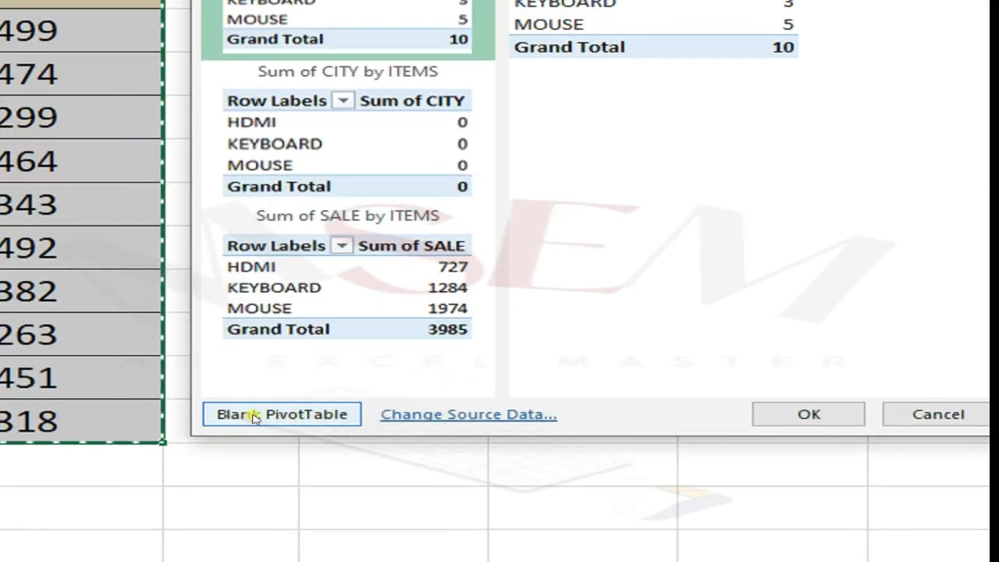
left_click(287, 416)
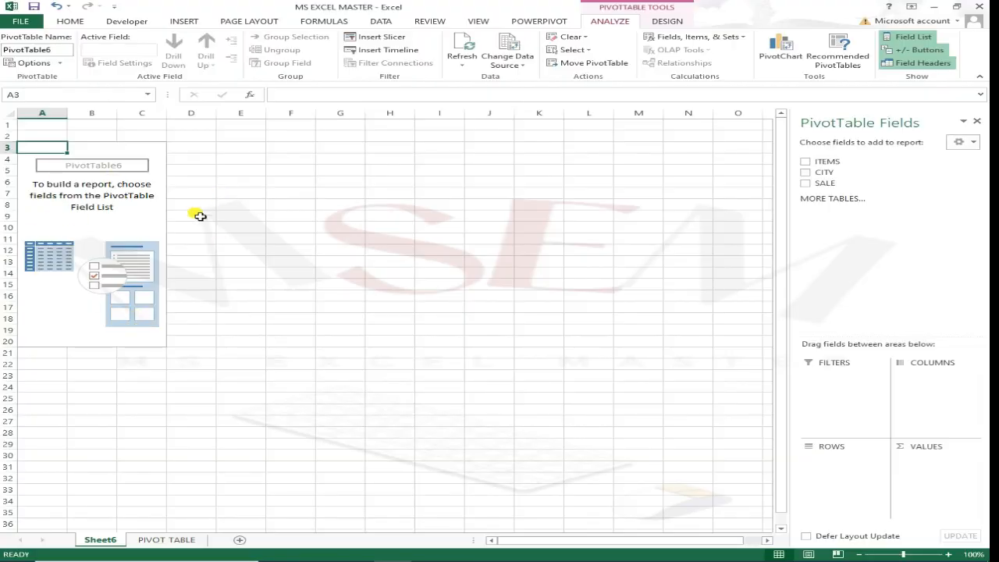
Delete Sheet6 containing the blank pivot table.
left_click(543, 219)
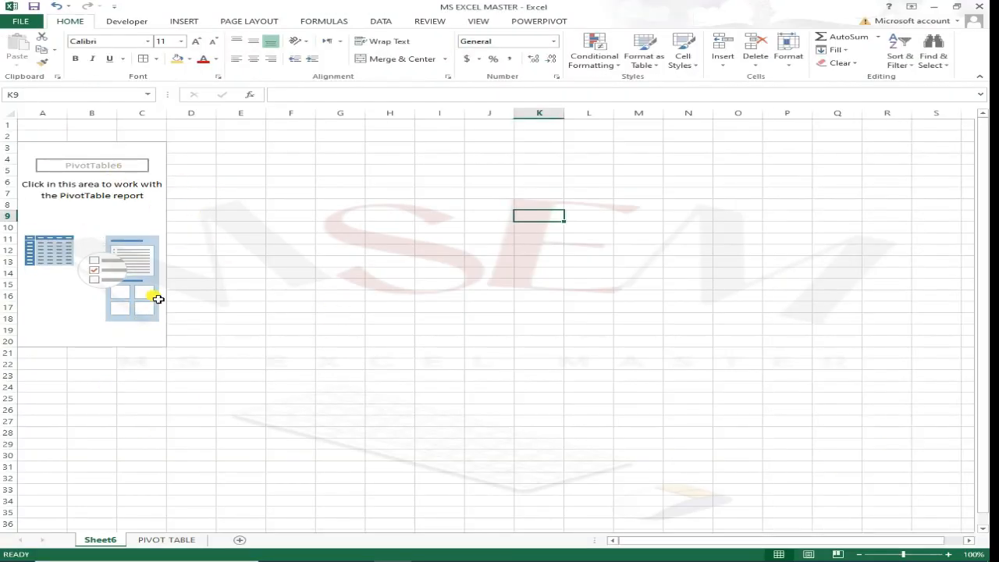
left_click(167, 219)
right_click(109, 540)
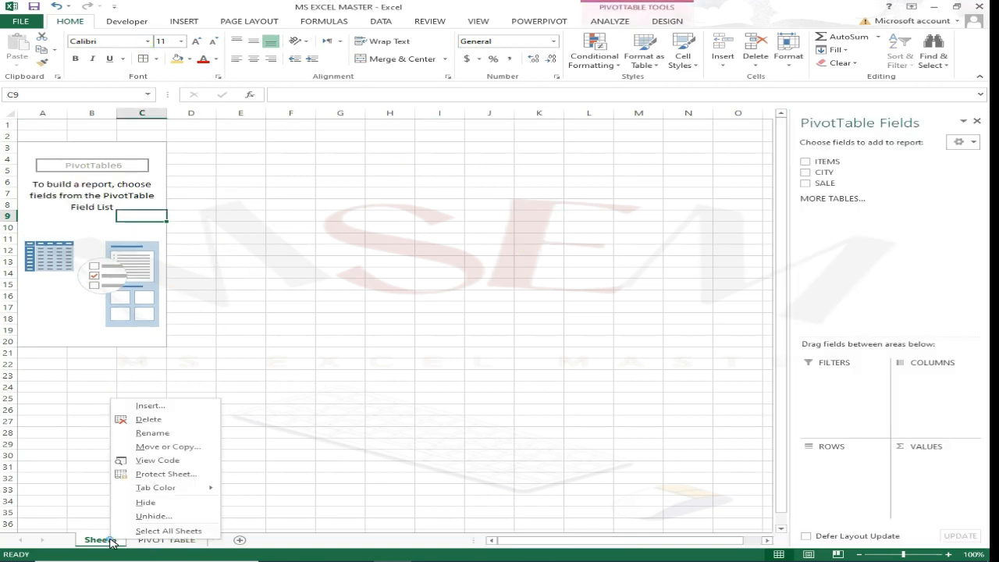
left_click(176, 422)
left_click(470, 314)
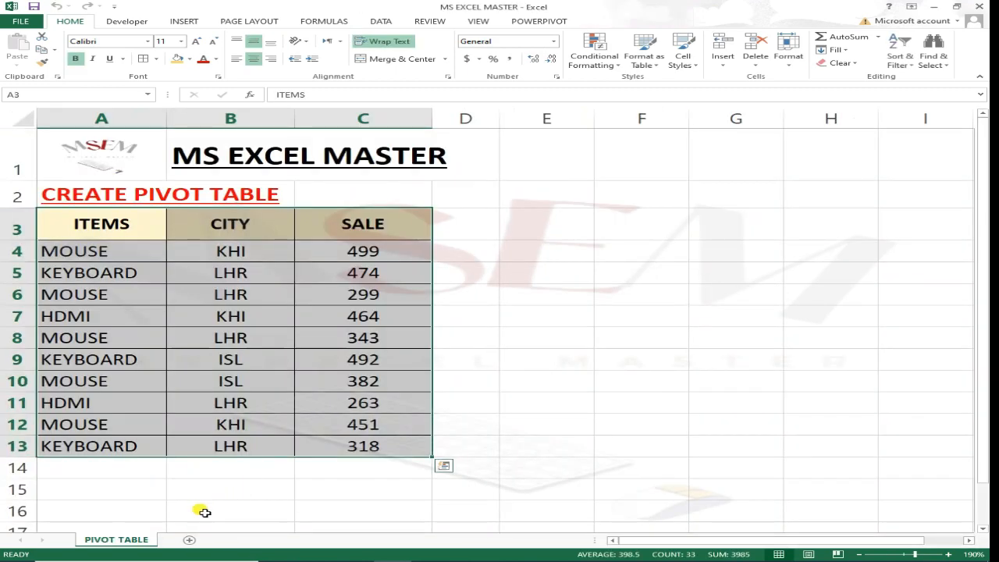
Select the sales data in A3:C13 including its headers and open the Create PivotTable settings for it.
left_click(366, 487)
left_click_drag(101, 224, 366, 446)
double_click(187, 8)
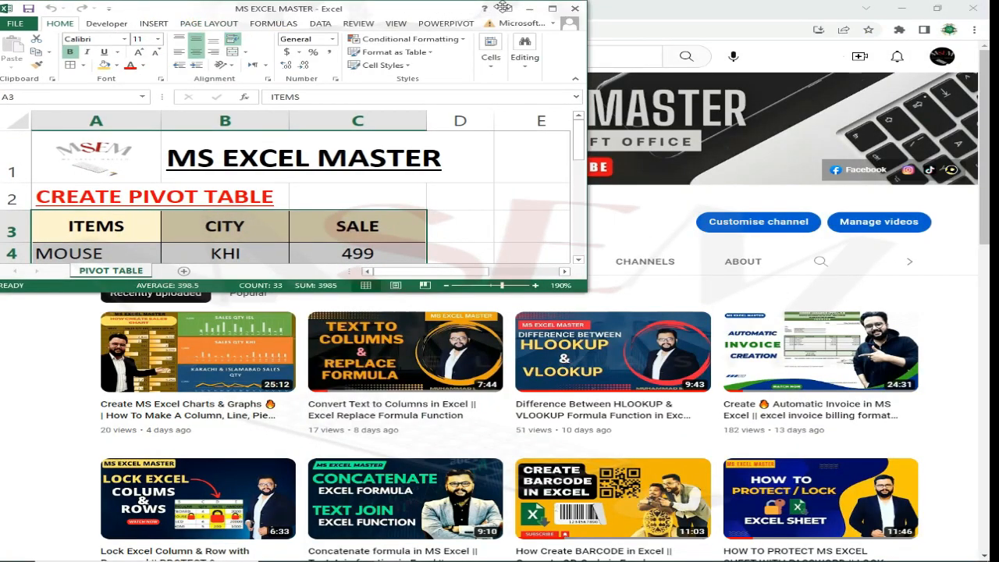
double_click(547, 27)
left_click(179, 18)
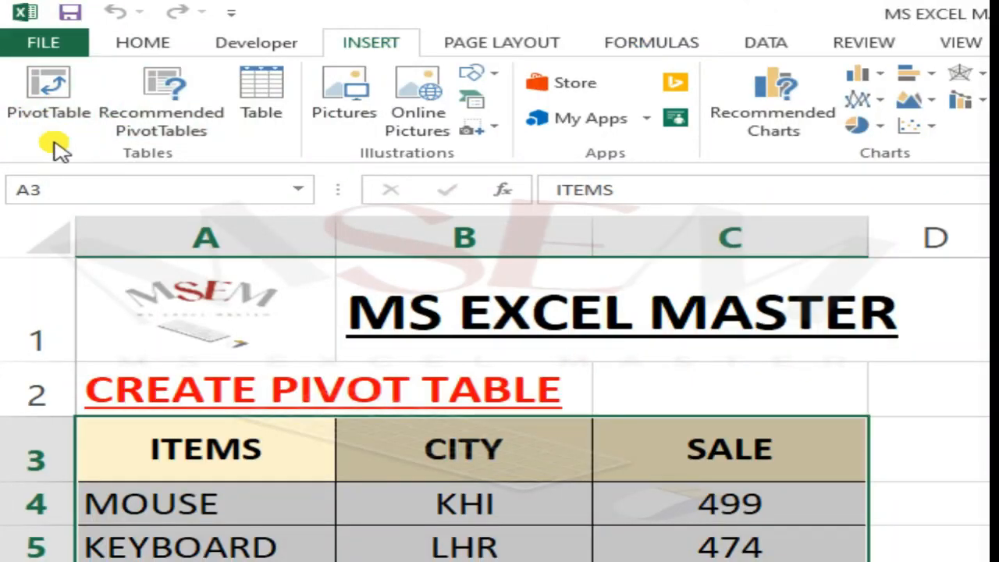
left_click(49, 114)
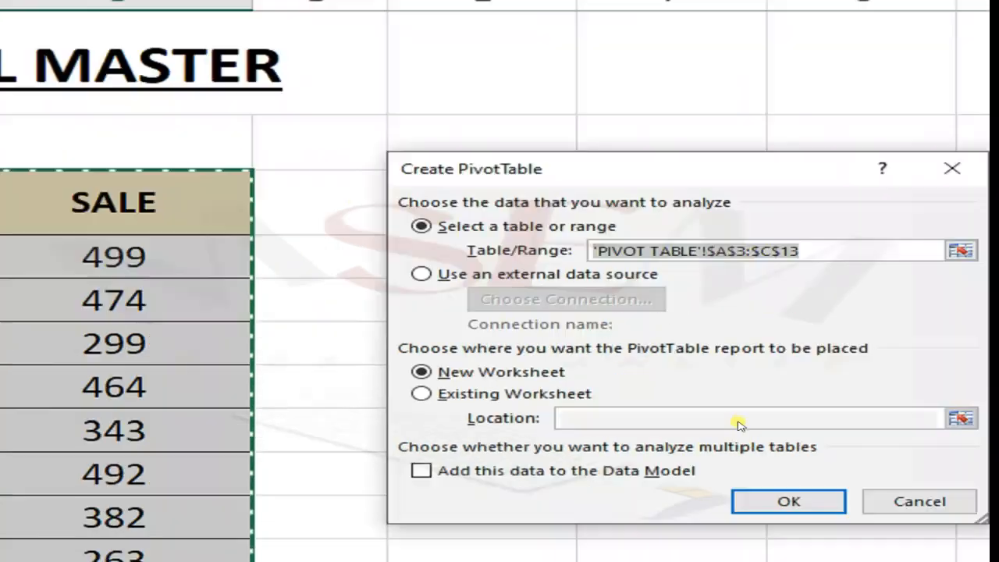
left_click_drag(718, 168, 563, 148)
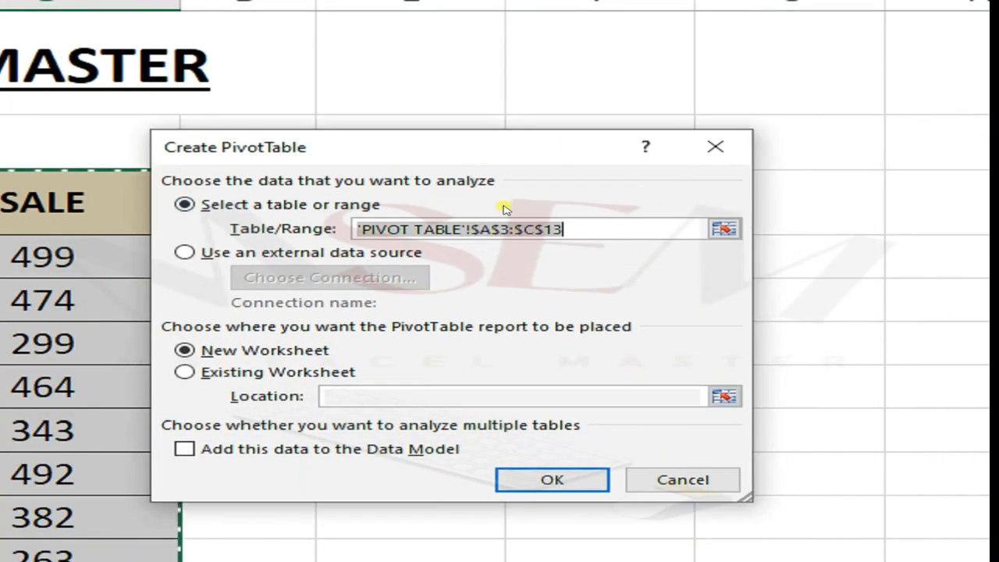
Pick A3:C13 on the PIVOT TABLE sheet as the source range and create the PivotTable on a new worksheet.
left_click(743, 229)
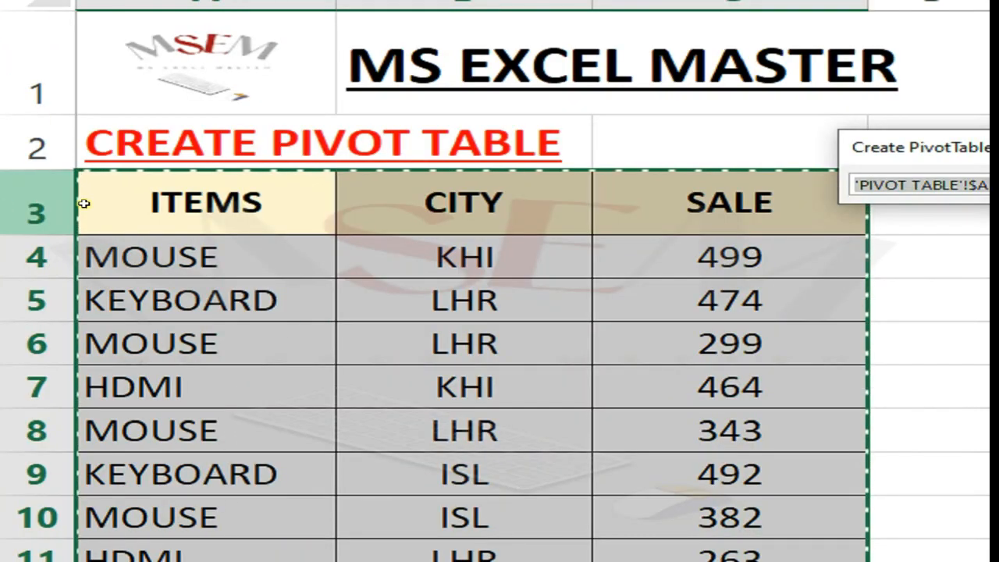
left_click_drag(83, 203, 728, 525)
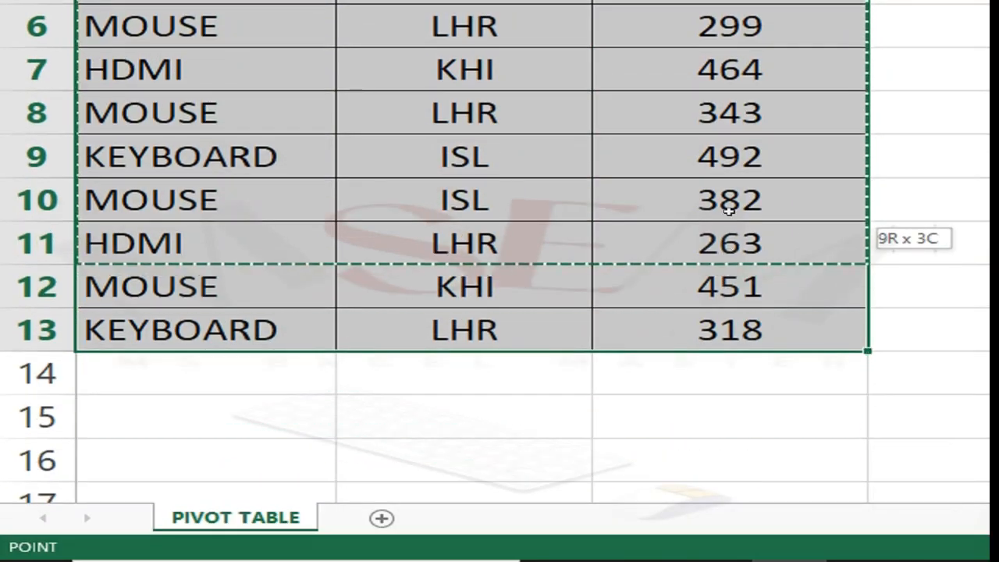
left_click_drag(728, 209, 724, 329)
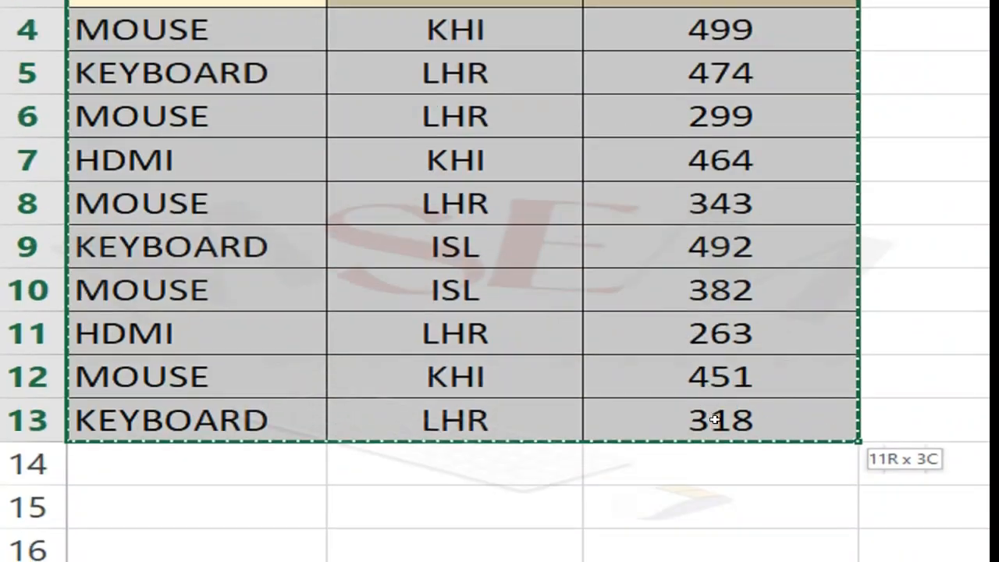
left_click_drag(714, 419, 716, 416)
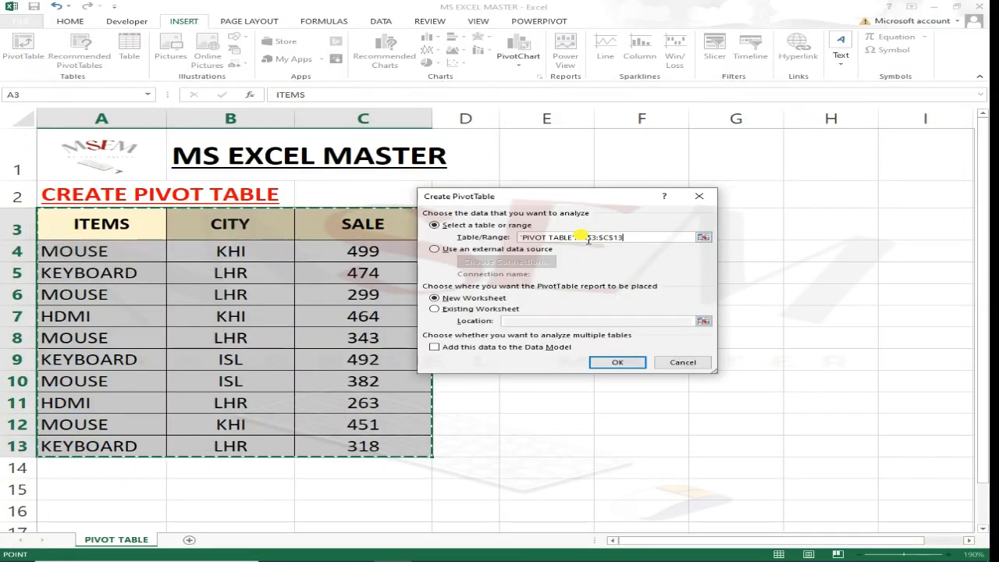
left_click(630, 363)
Activate the empty pivot table on Sheet7 and add ITEMS and CITY as rows and SALE as summed values.
left_click(586, 251)
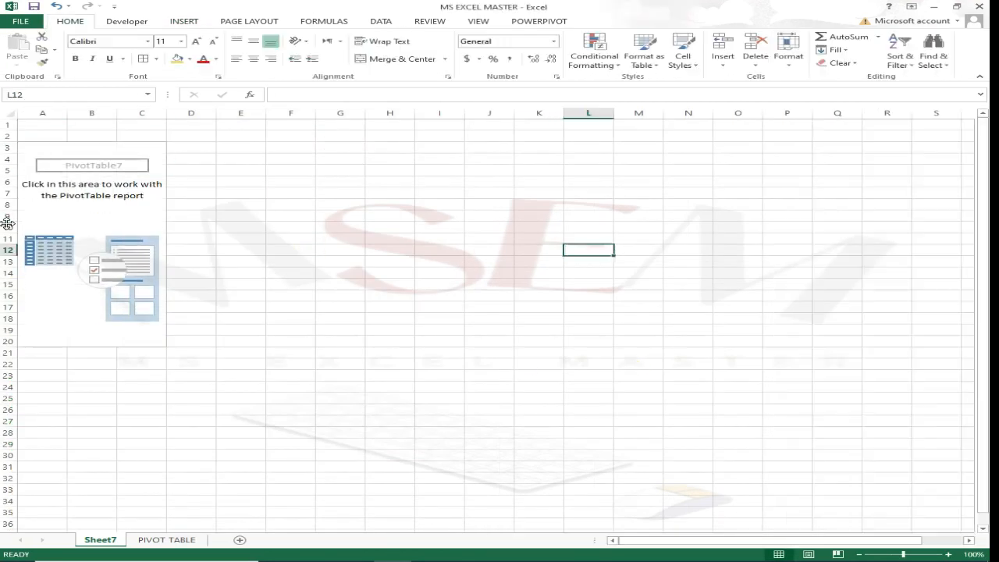
left_click(229, 207)
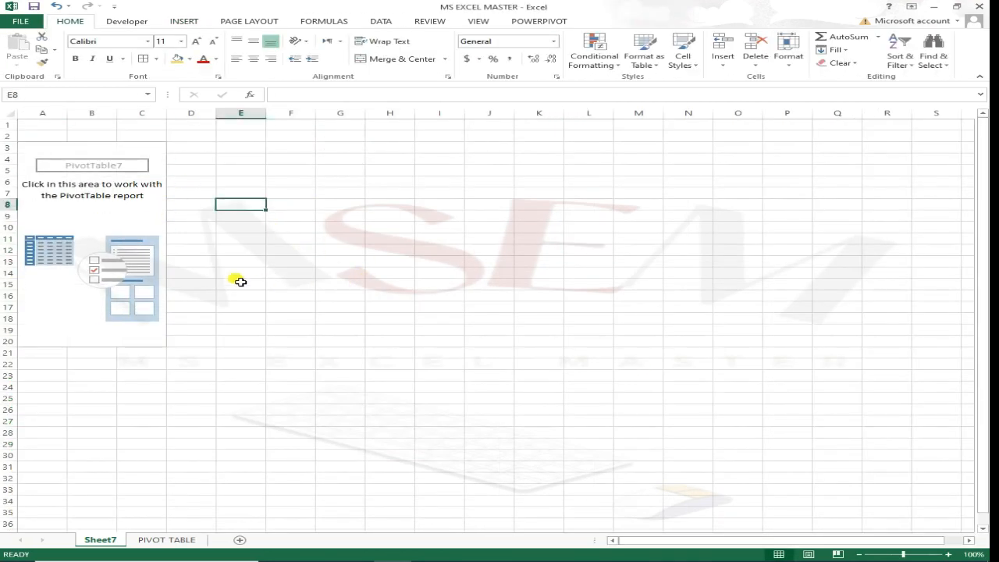
left_click_drag(333, 229, 336, 217)
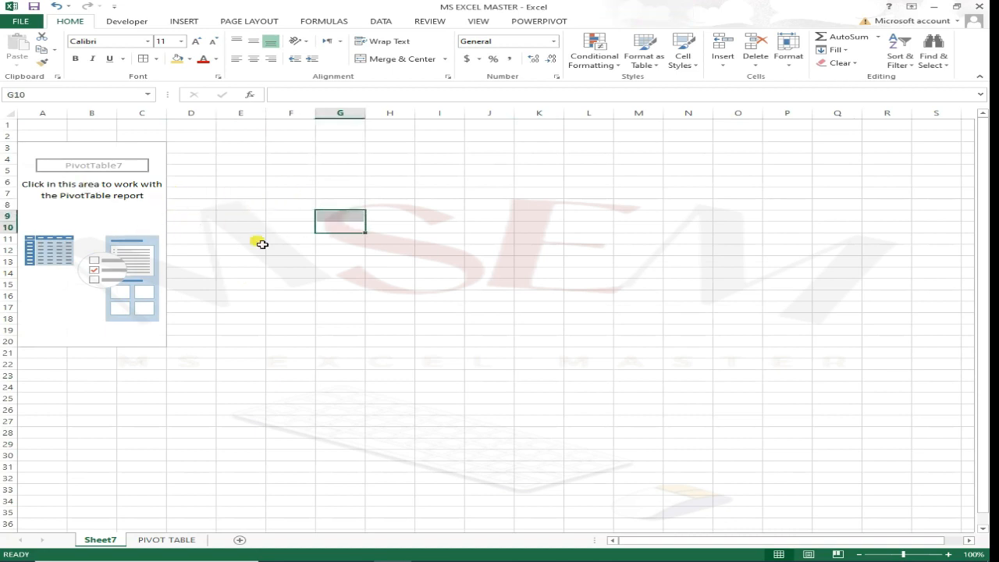
scroll(175, 234, "up", 2)
left_click(327, 203)
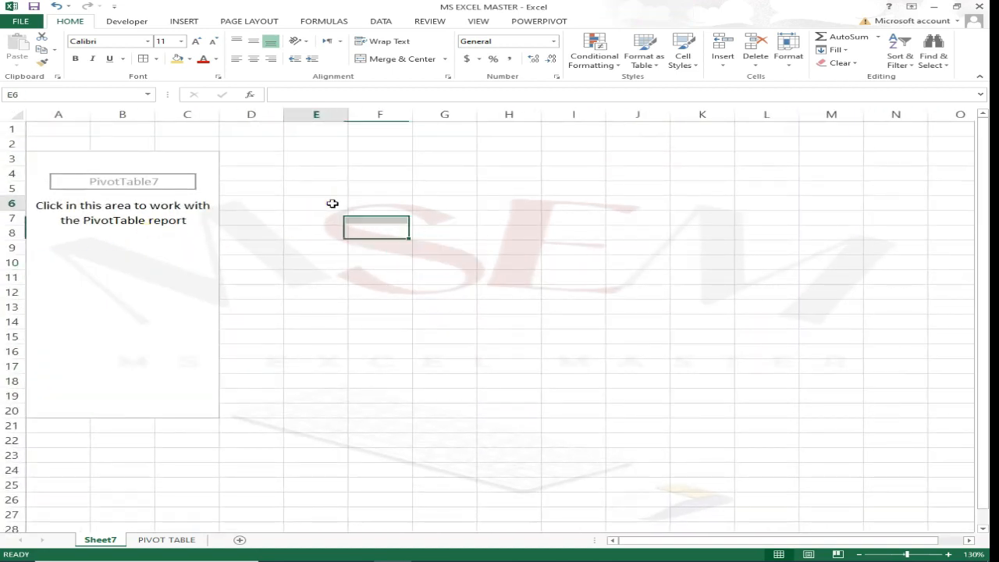
left_click(147, 248)
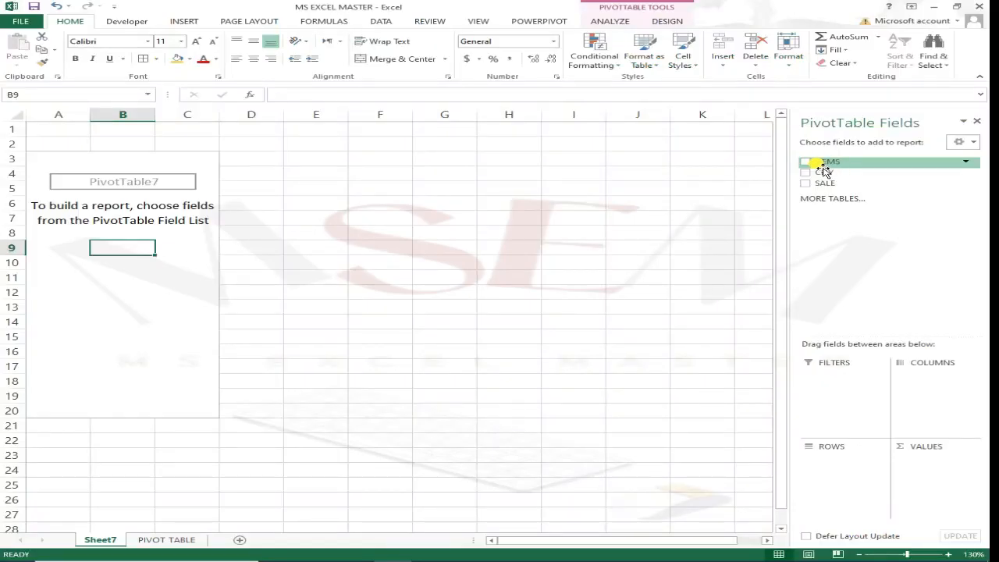
left_click(807, 162)
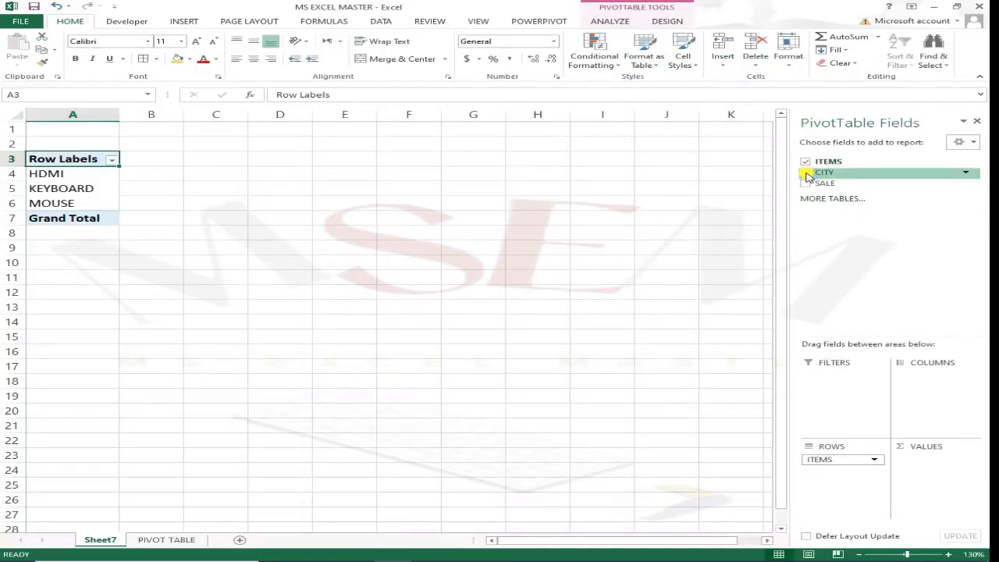
left_click(807, 174)
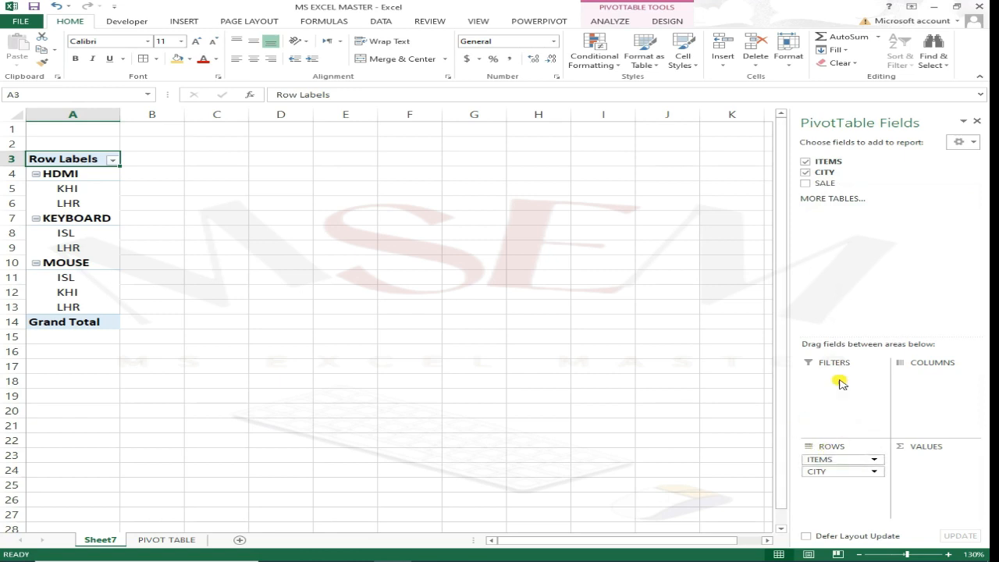
left_click(806, 183)
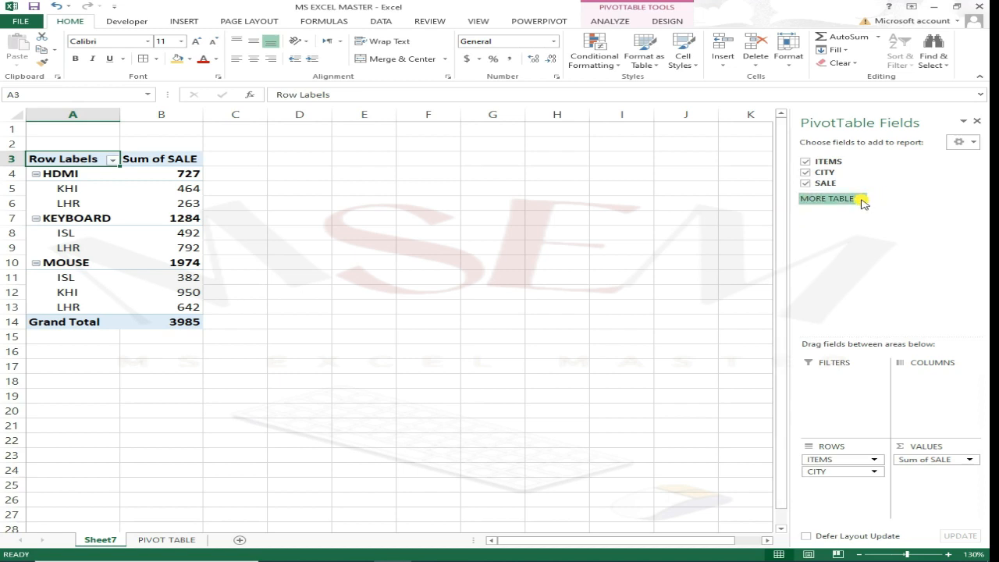
Remove SALE from the pivot table to review the city rows under each item, and add it back as summed values.
left_click(806, 184)
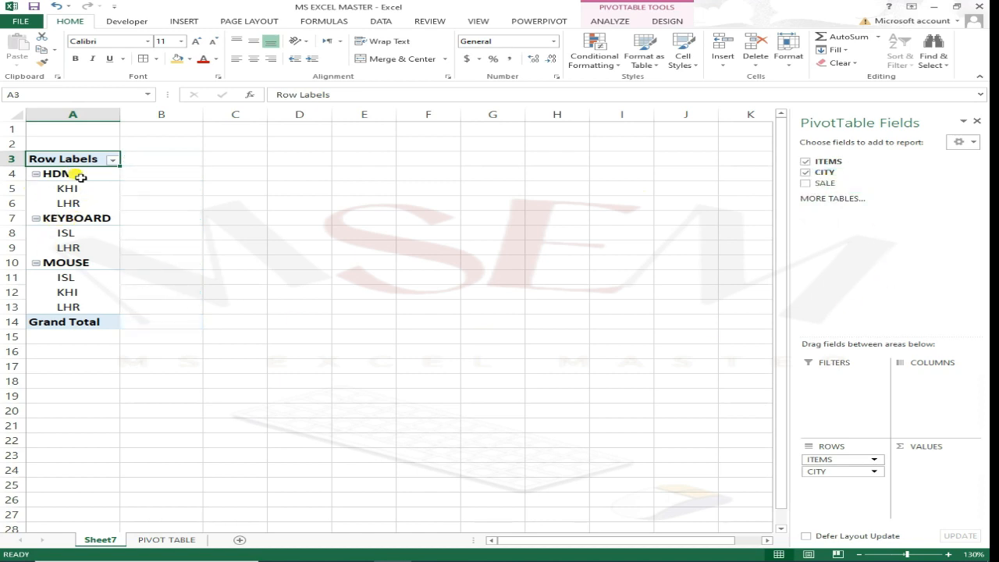
left_click(80, 190)
left_click(86, 204)
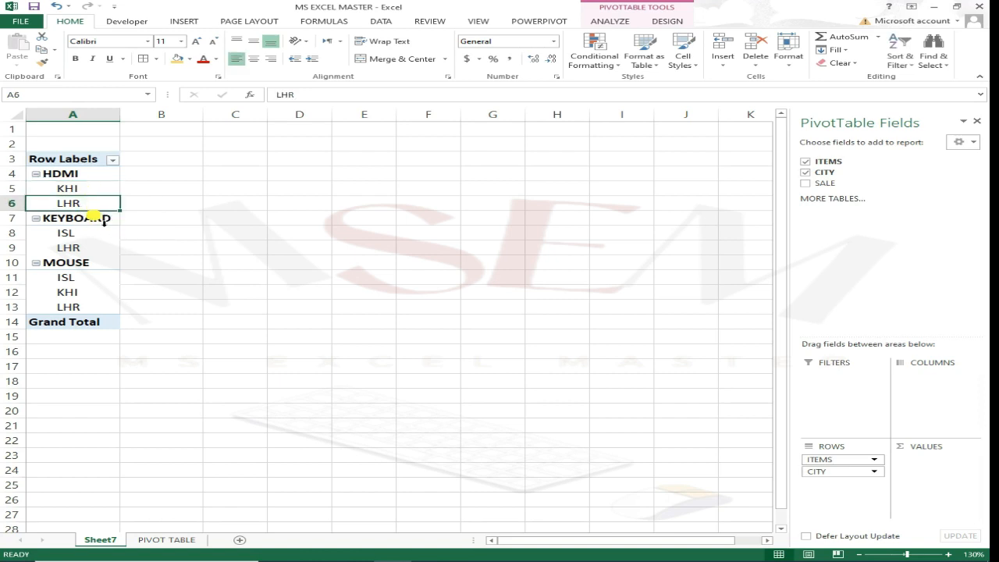
left_click(87, 235)
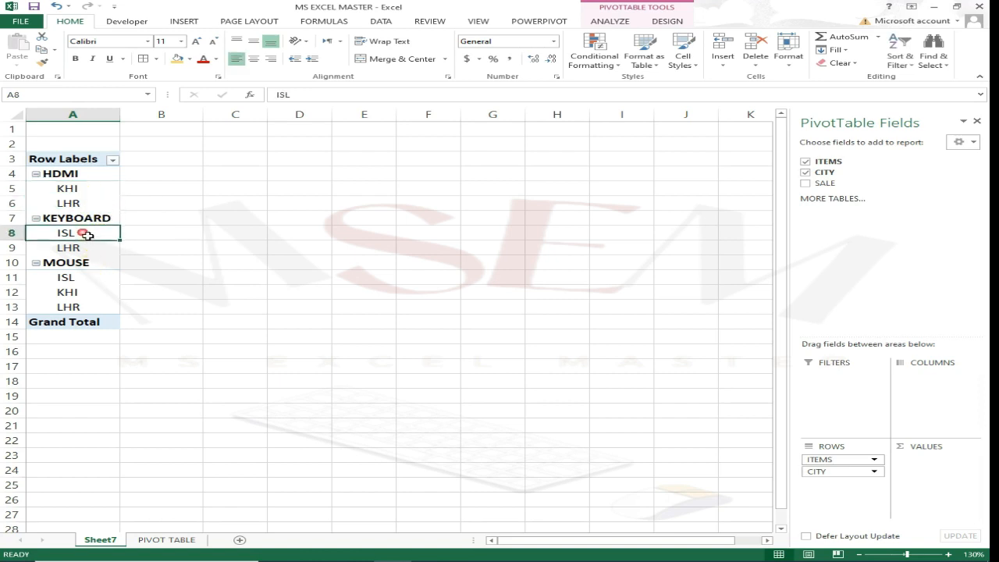
left_click(89, 223)
left_click(100, 238)
left_click(87, 244)
left_click(167, 229)
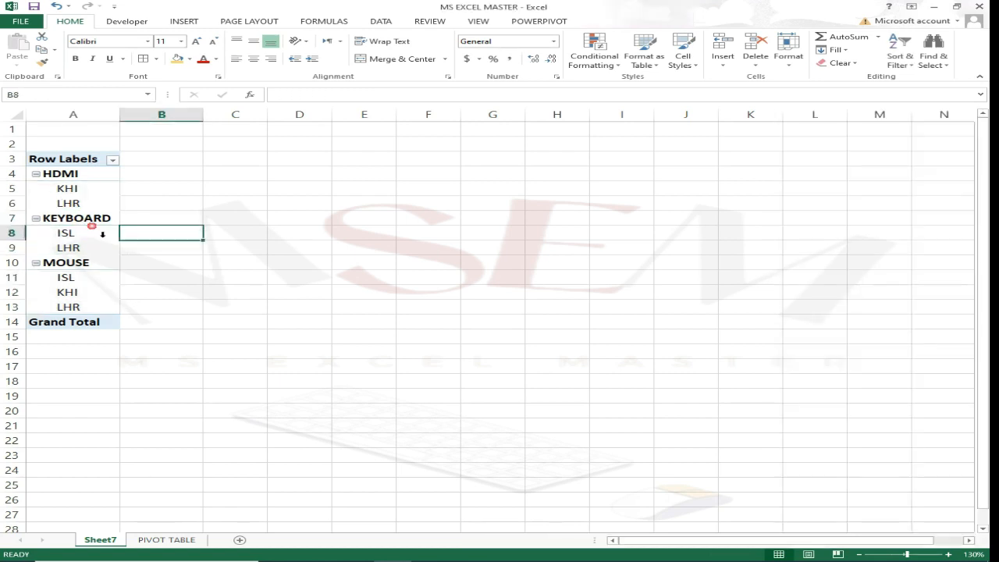
left_click(78, 248)
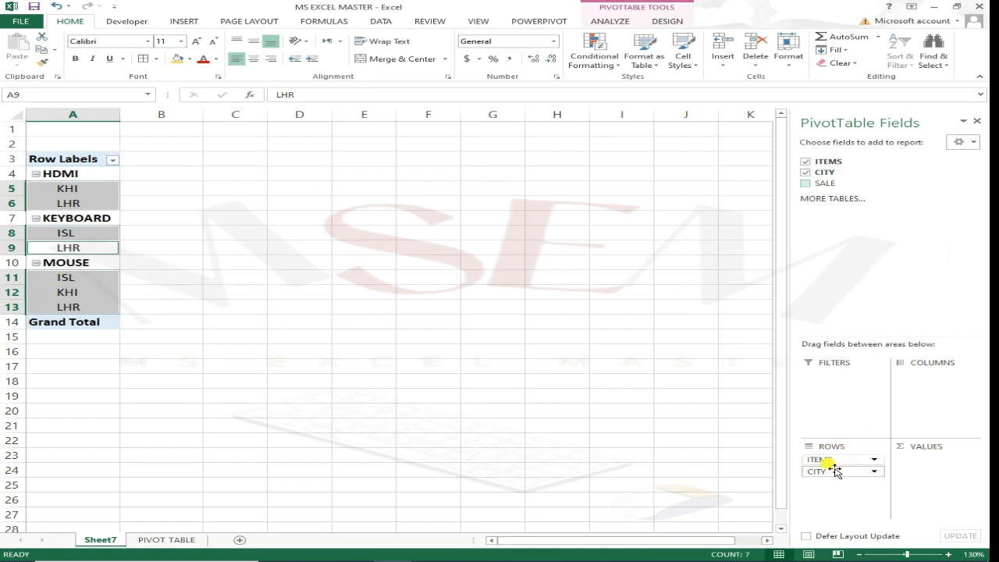
left_click(806, 183)
left_click(426, 204)
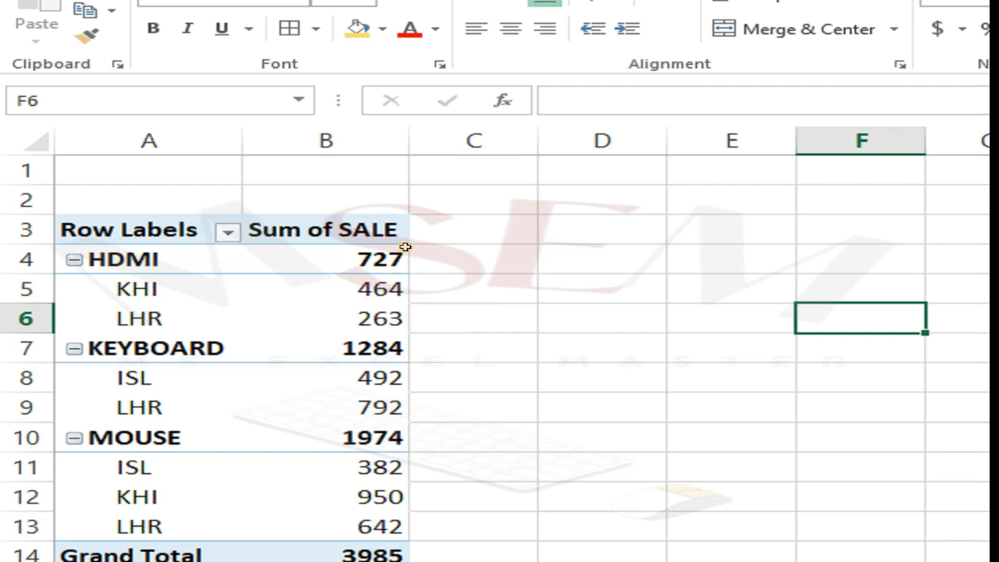
Examine the summed sales of HDMI and its KHI and LHR rows, and the KEYBOARD total.
left_click(387, 254)
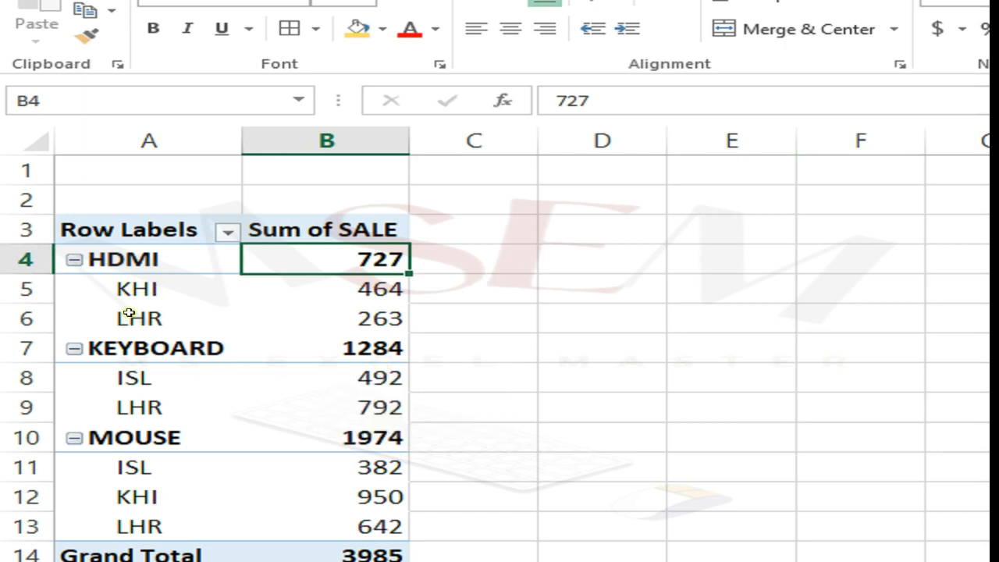
left_click(138, 268)
left_click(299, 287)
left_click(133, 288)
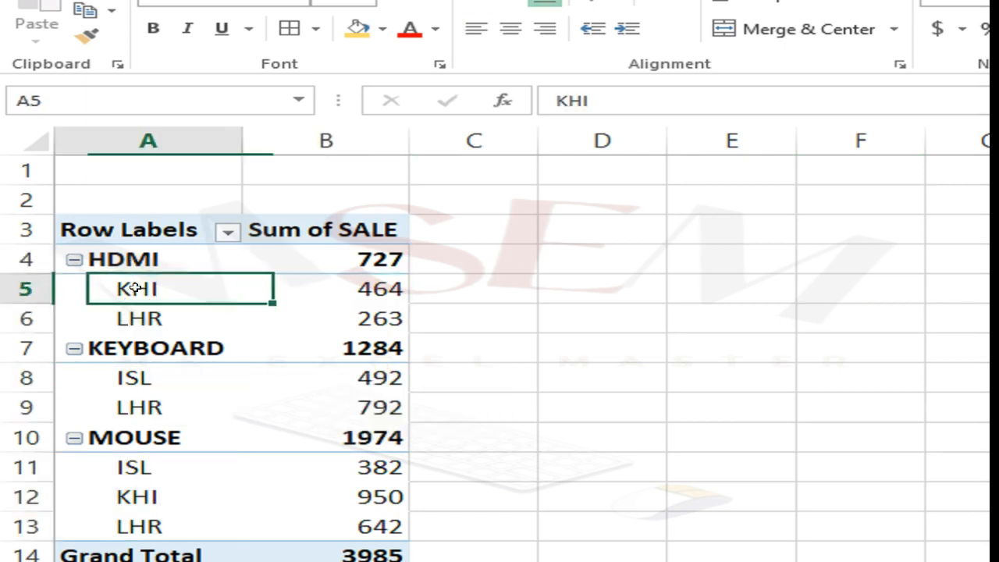
left_click(364, 284)
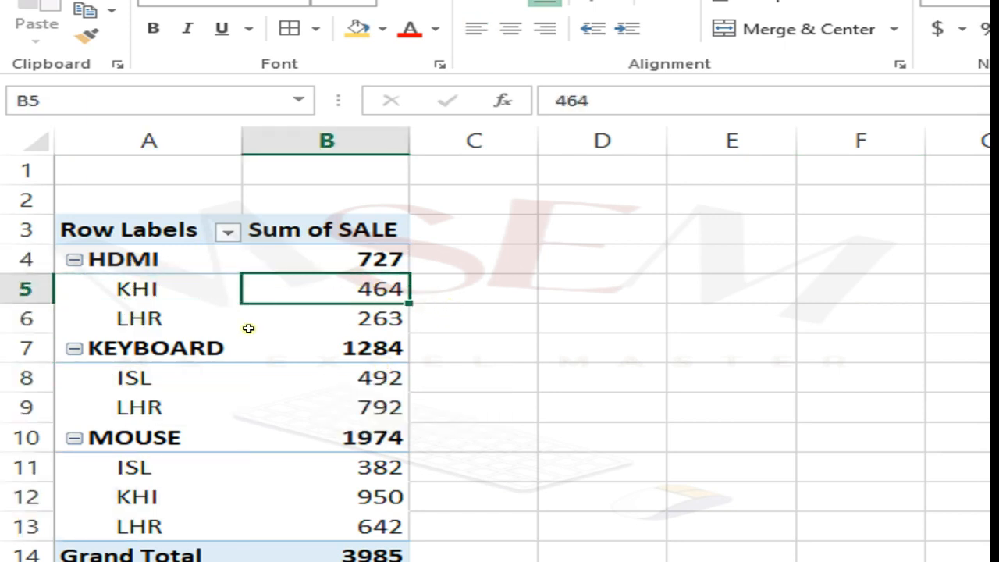
left_click(137, 334)
left_click(129, 318)
left_click(392, 322)
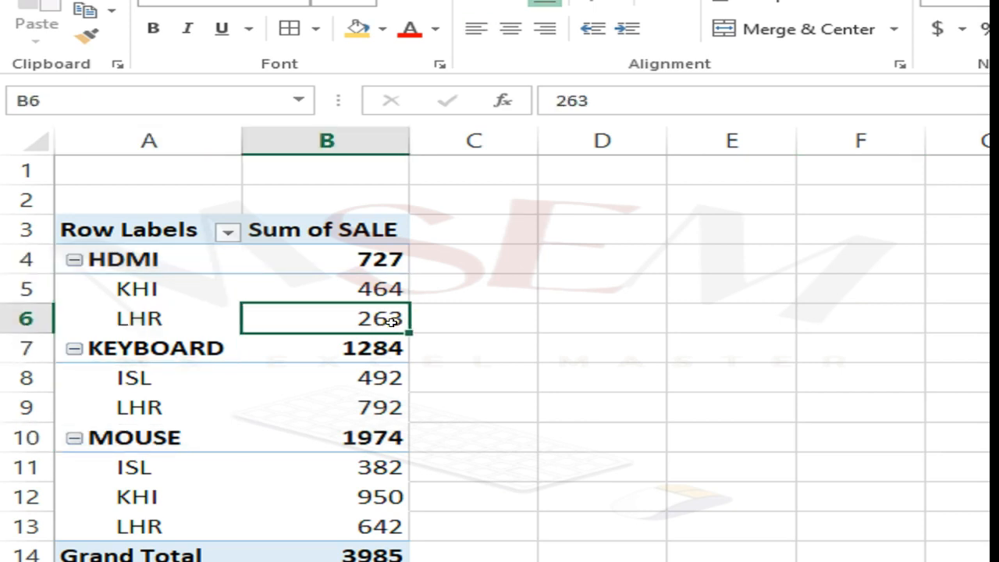
left_click_drag(383, 277, 376, 313)
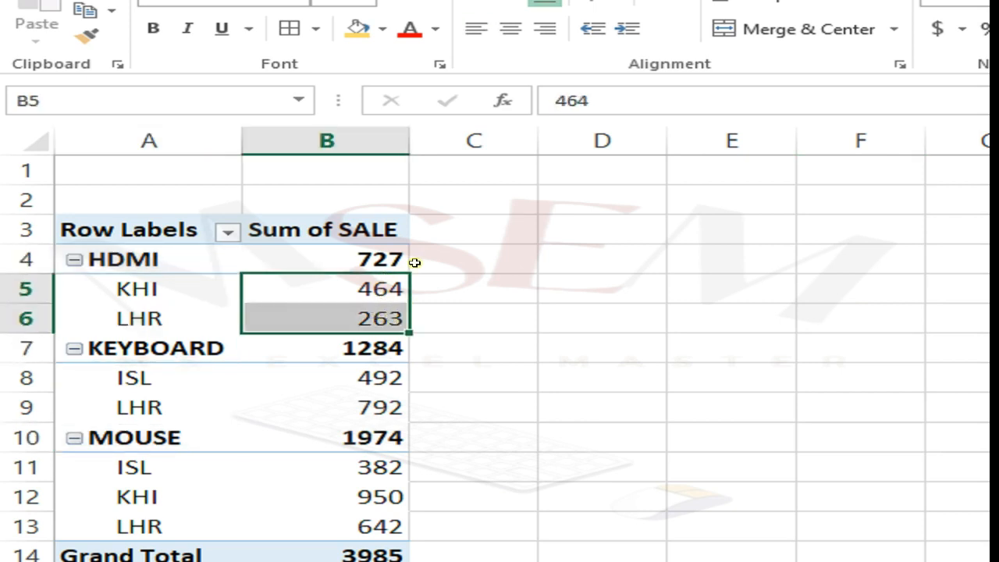
left_click(366, 258)
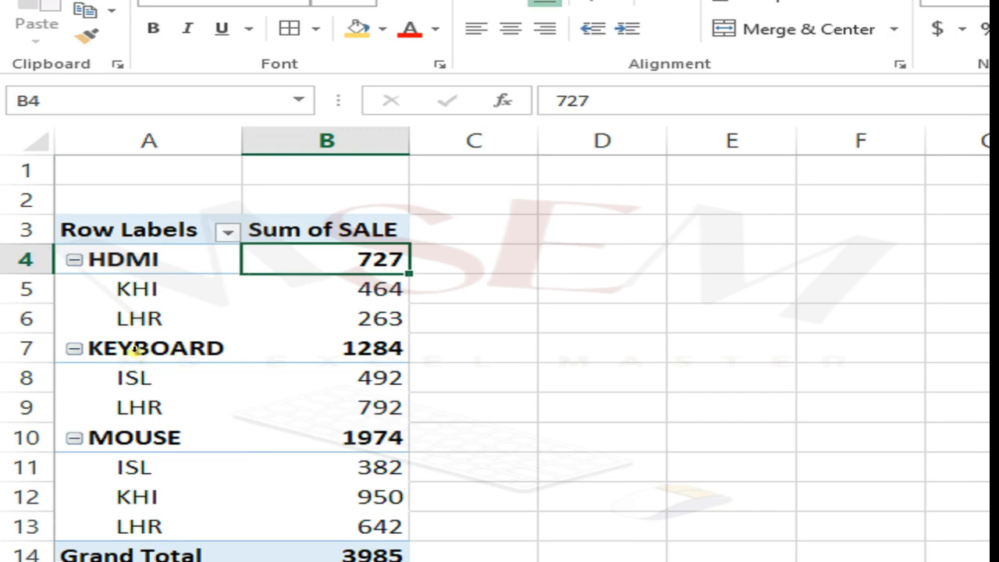
left_click(134, 349)
left_click(390, 350)
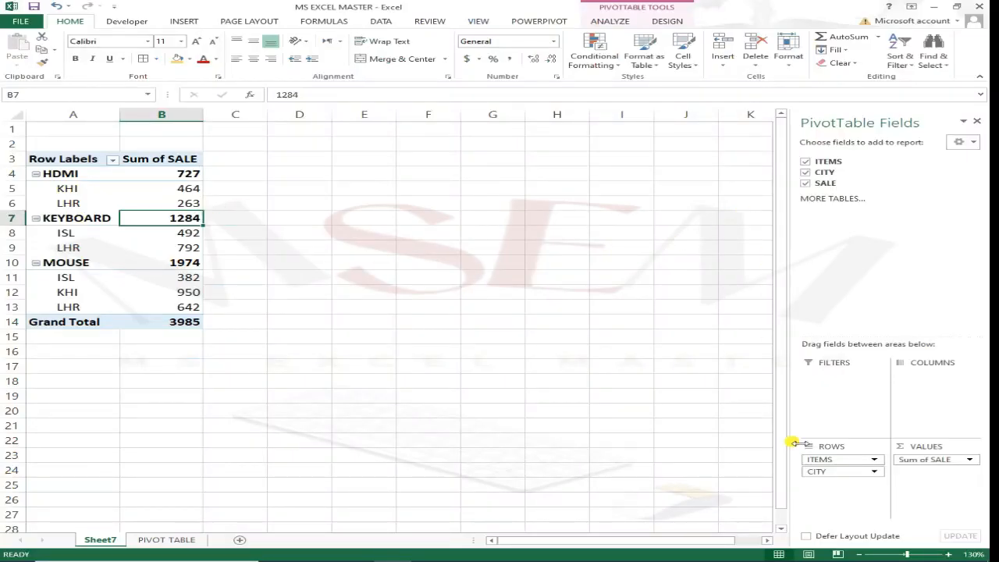
Move the ITEMS field from the pivot table's rows to its columns.
left_click_drag(841, 465, 942, 406)
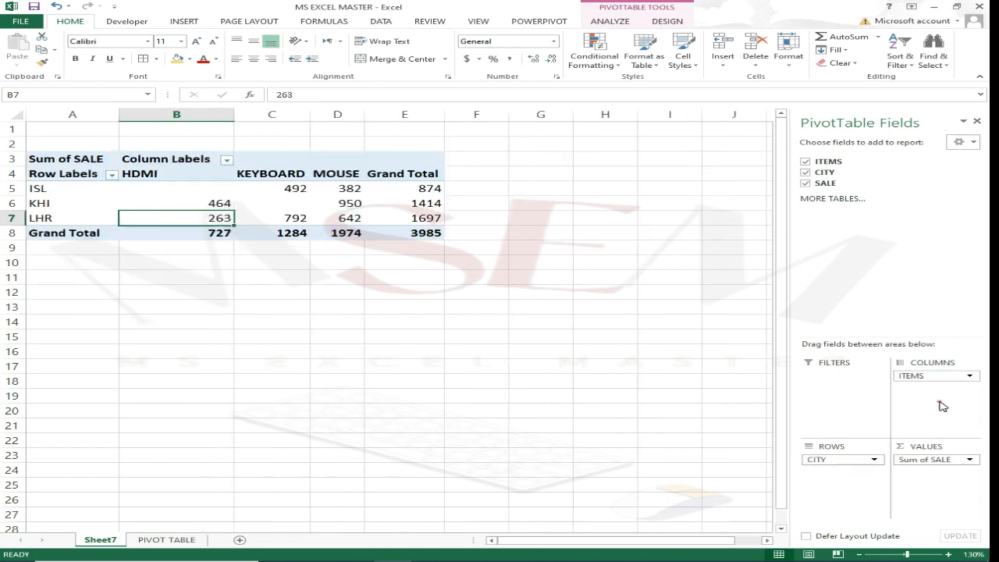
left_click(433, 309)
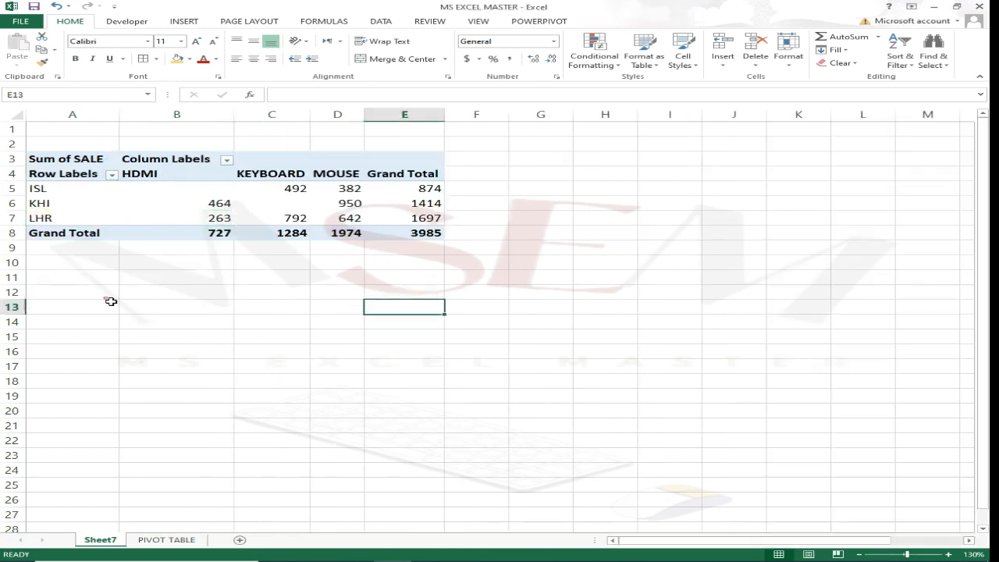
Examine the ISL and KHI sales across the HDMI, KEYBOARD and MOUSE columns and their grand totals.
left_click(34, 192)
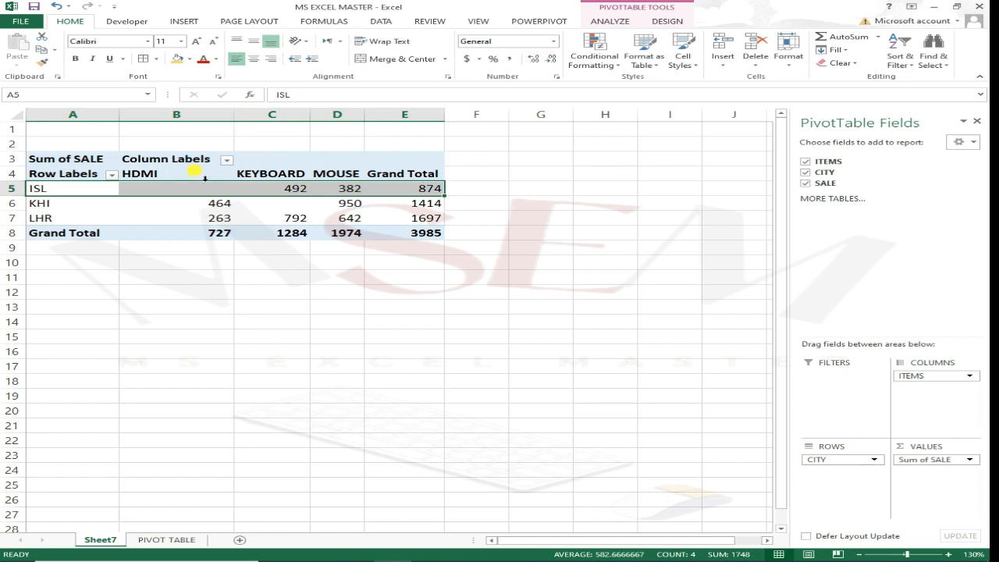
left_click(156, 174)
left_click(175, 186)
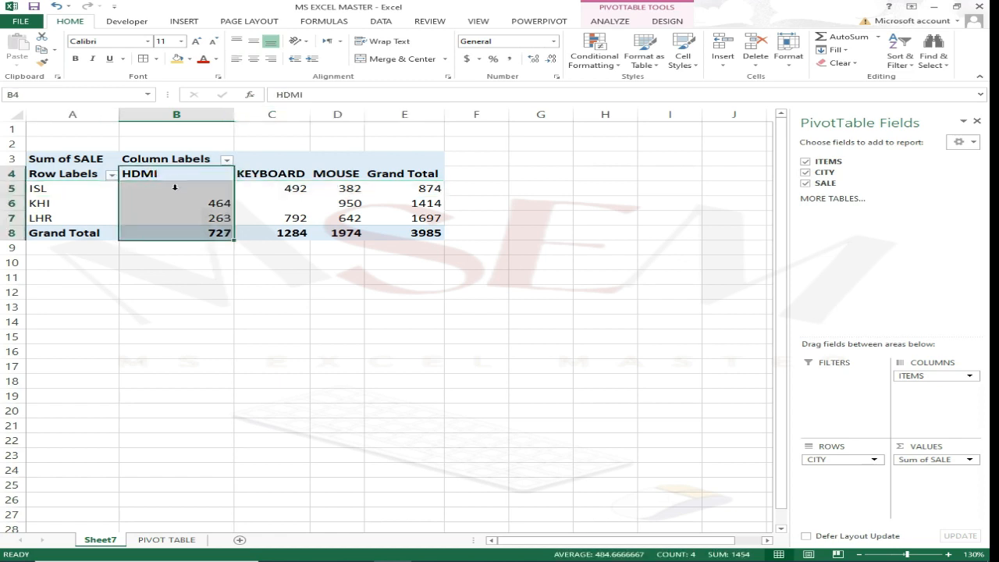
left_click(219, 192)
left_click(265, 177)
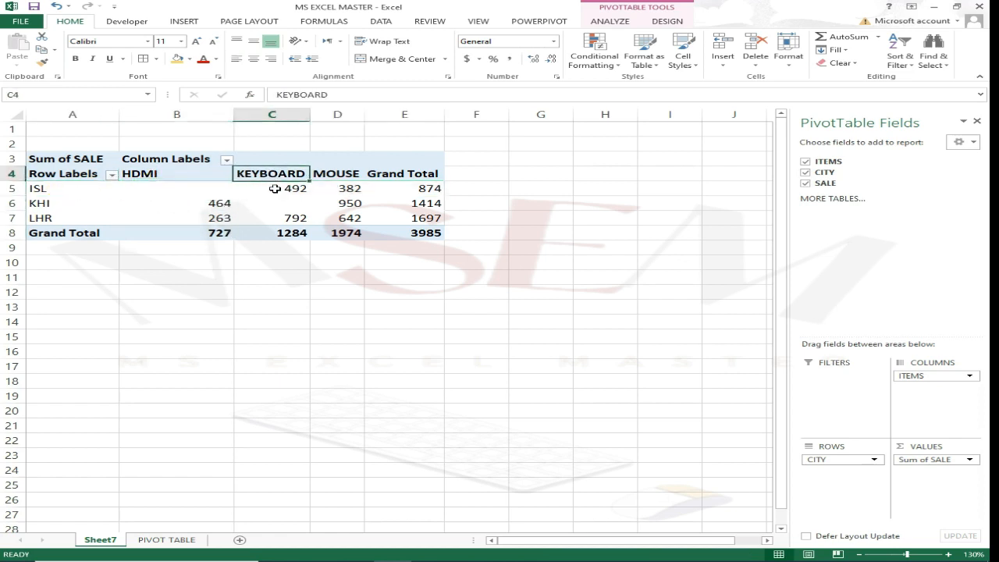
left_click_drag(275, 188, 275, 192)
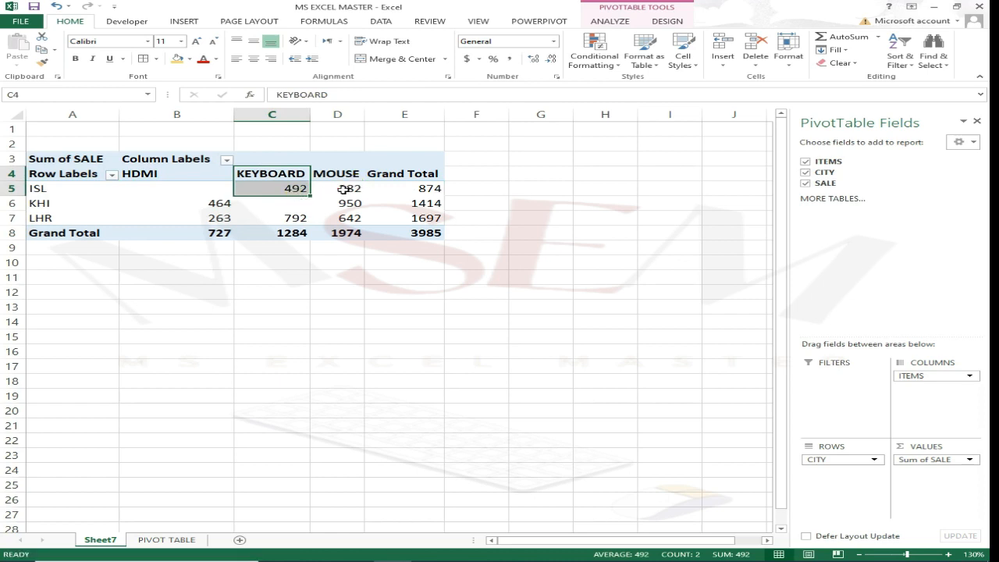
left_click(344, 190)
left_click(426, 193)
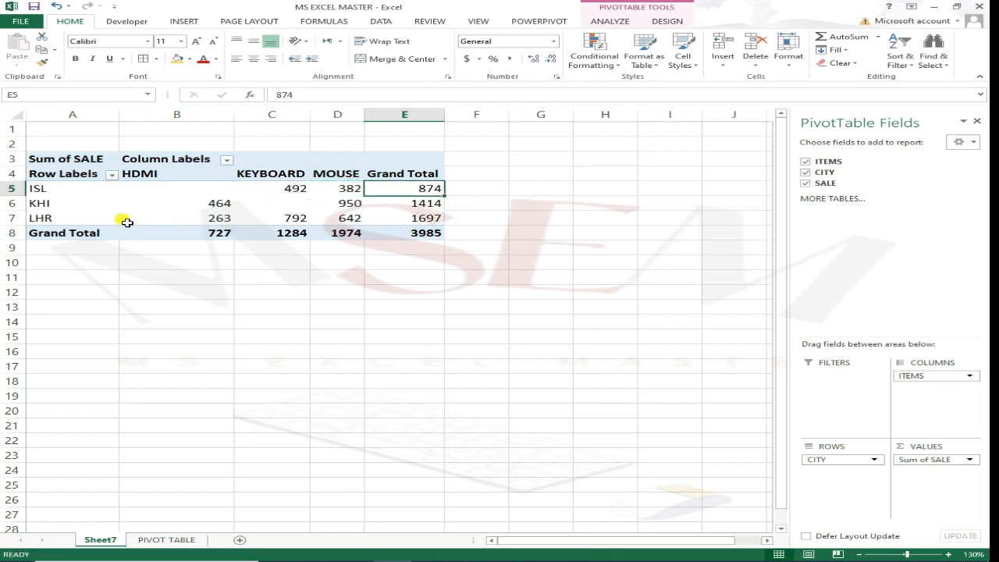
left_click(41, 202)
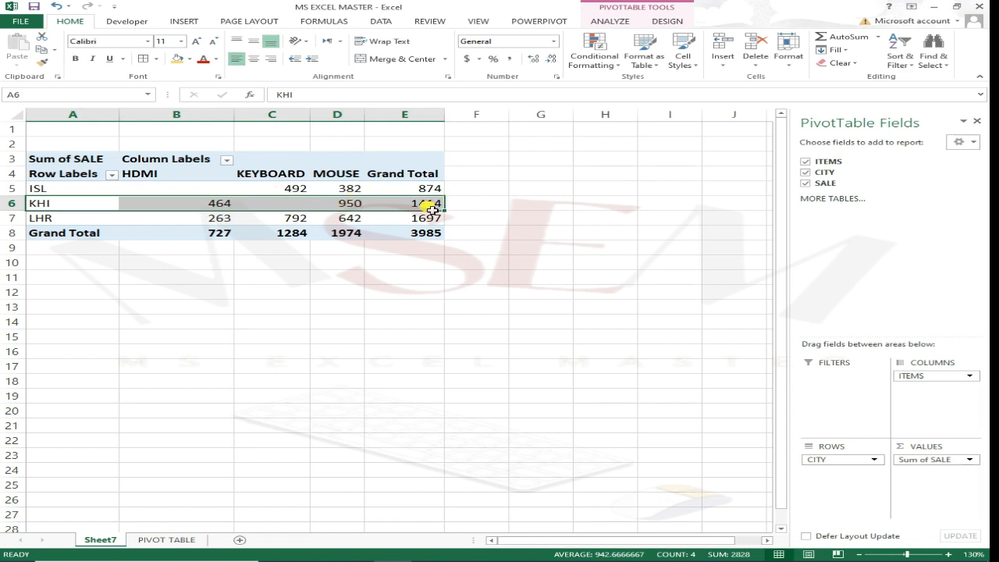
left_click(323, 279)
left_click(298, 218)
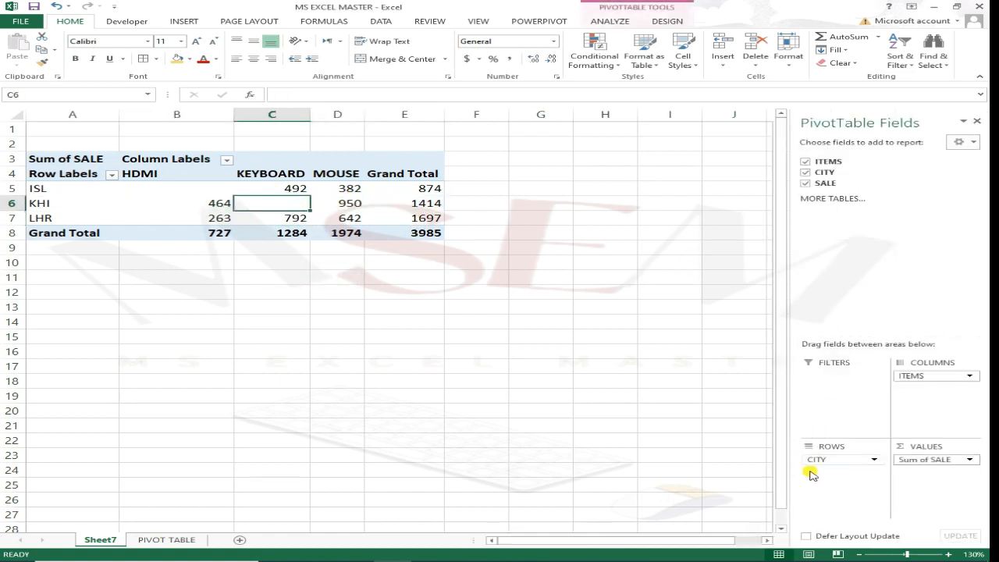
Swap the pivot table layout so that ITEMS forms the rows and CITY forms the columns.
mouse_move(943, 386)
left_mouse_down()
mouse_move(925, 425)
mouse_move(850, 504)
mouse_move(954, 411)
mouse_move(935, 402)
left_mouse_up()
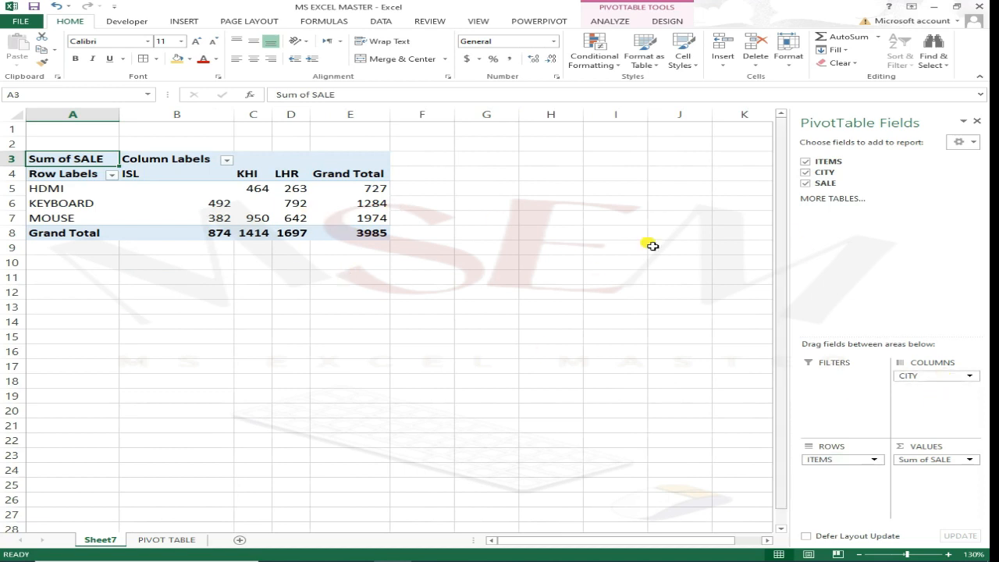
left_click(257, 321)
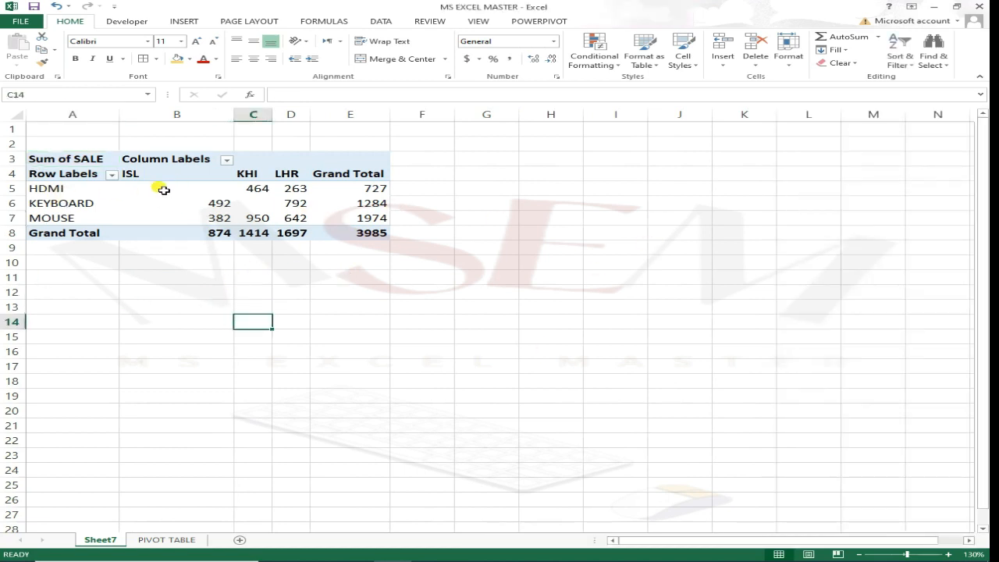
Examine the HDMI and KEYBOARD sales across the ISL, KHI and LHR columns.
left_click(59, 189)
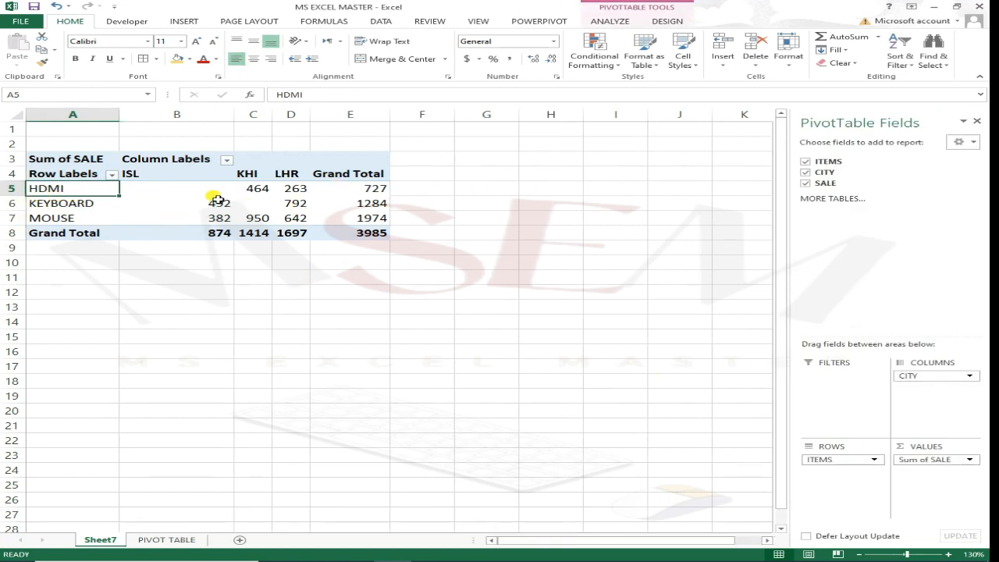
left_click(306, 187)
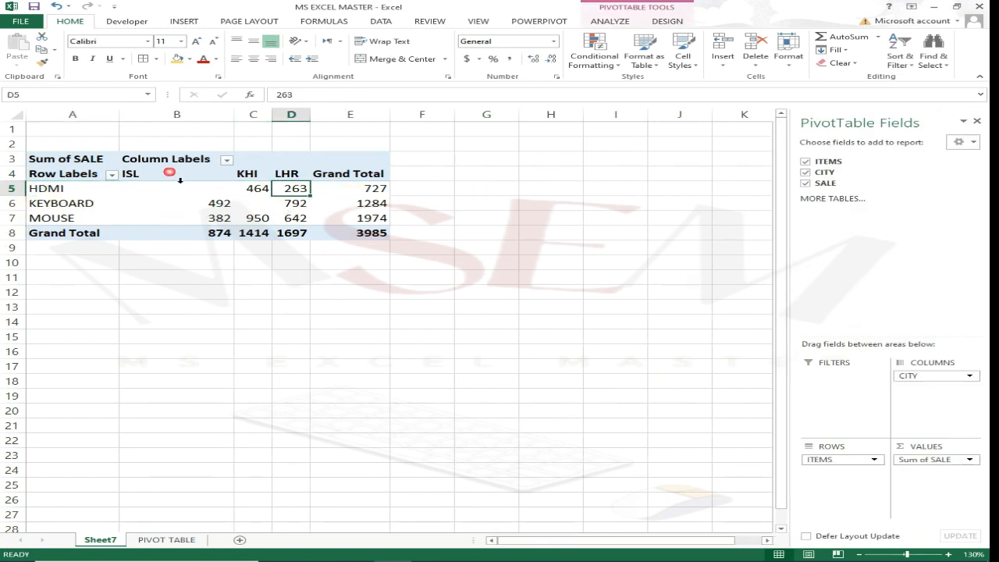
left_click(170, 186)
left_click(83, 206)
left_click(223, 204)
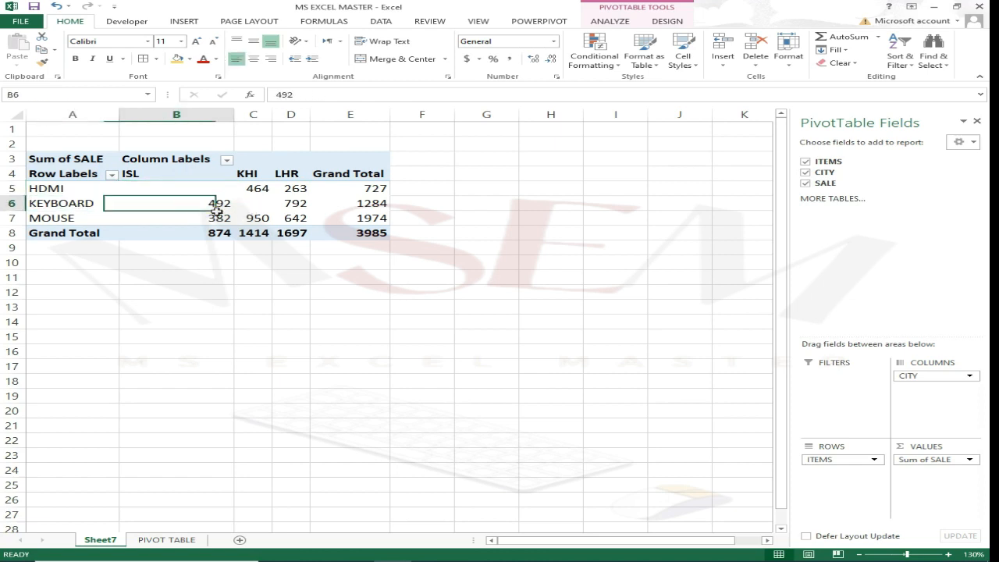
left_click(264, 205)
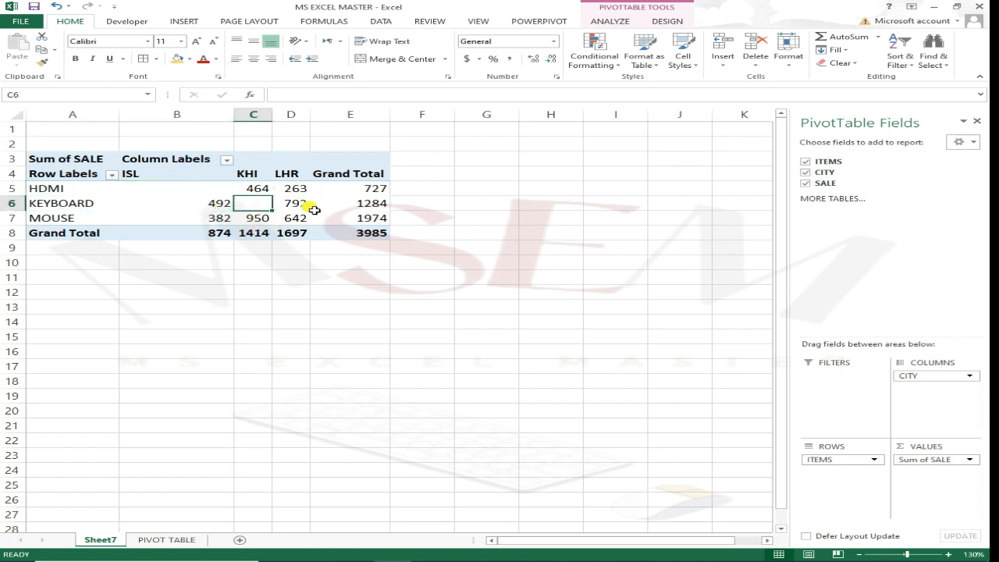
left_click(313, 210)
left_click(486, 292)
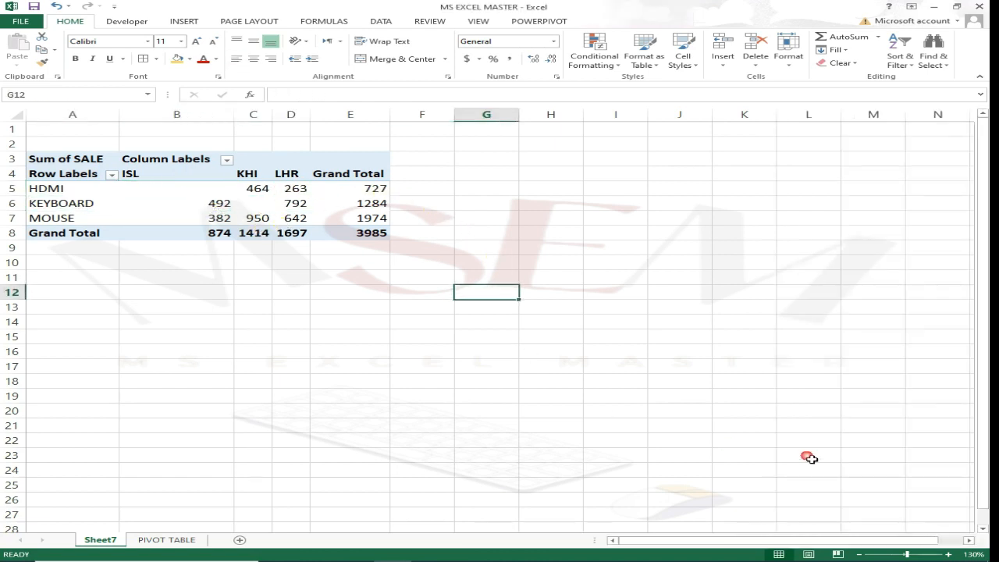
Make ITEMS the pivot table's report filter and move CITY from the columns to the rows.
left_click(268, 196)
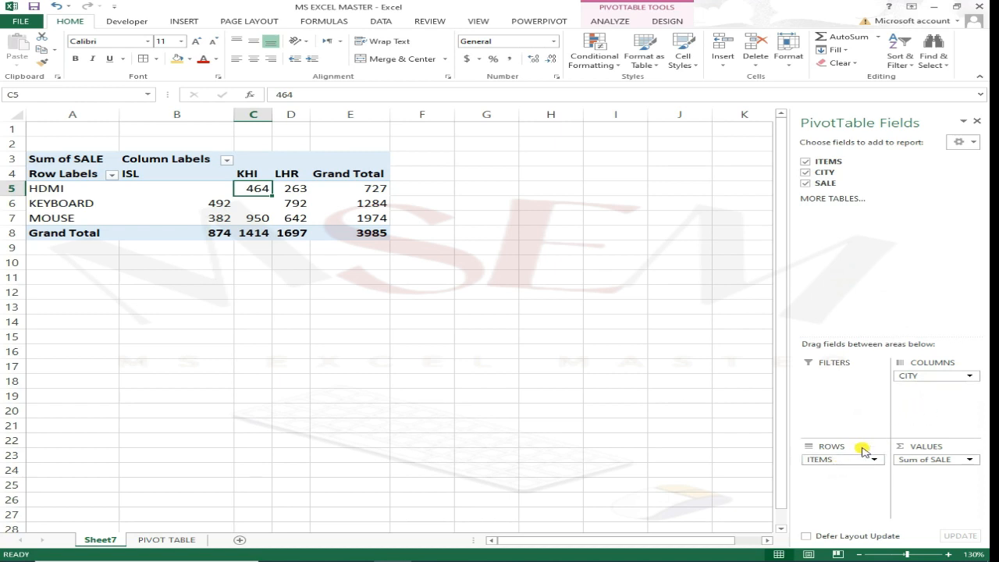
left_click_drag(848, 465, 820, 383)
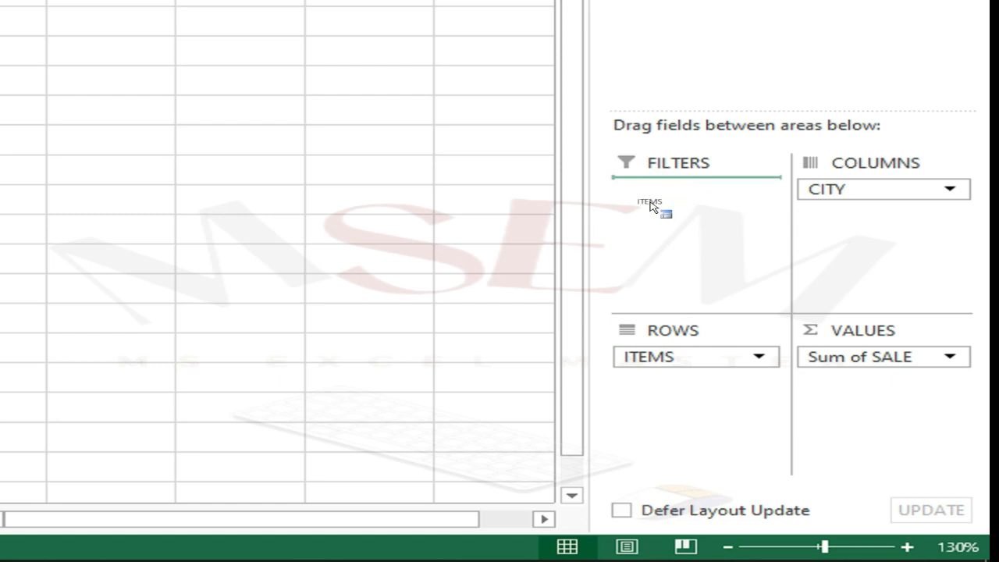
left_click_drag(650, 205, 658, 377)
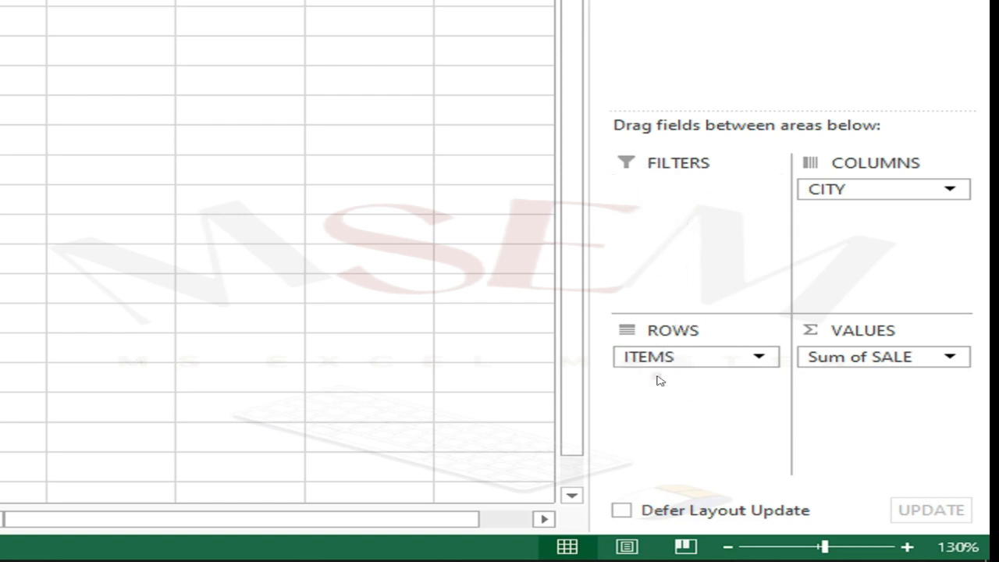
left_click(716, 359)
left_click_drag(717, 359, 697, 206)
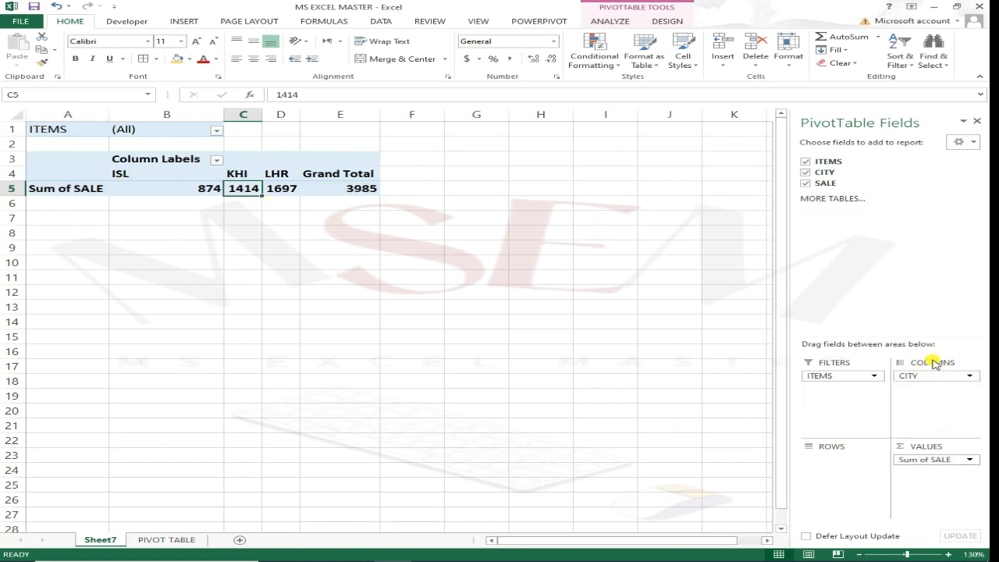
left_click_drag(944, 384, 824, 476)
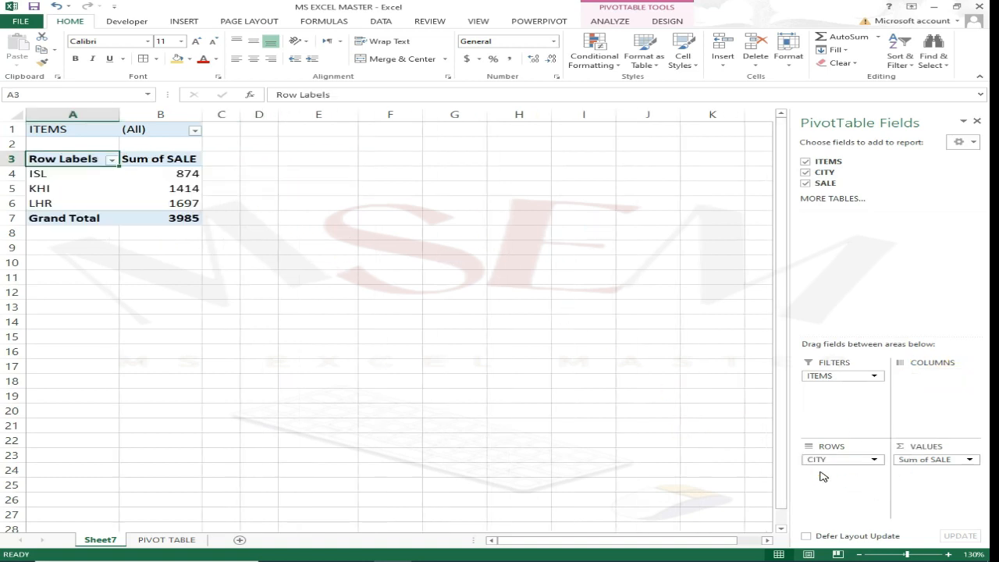
left_click(259, 292)
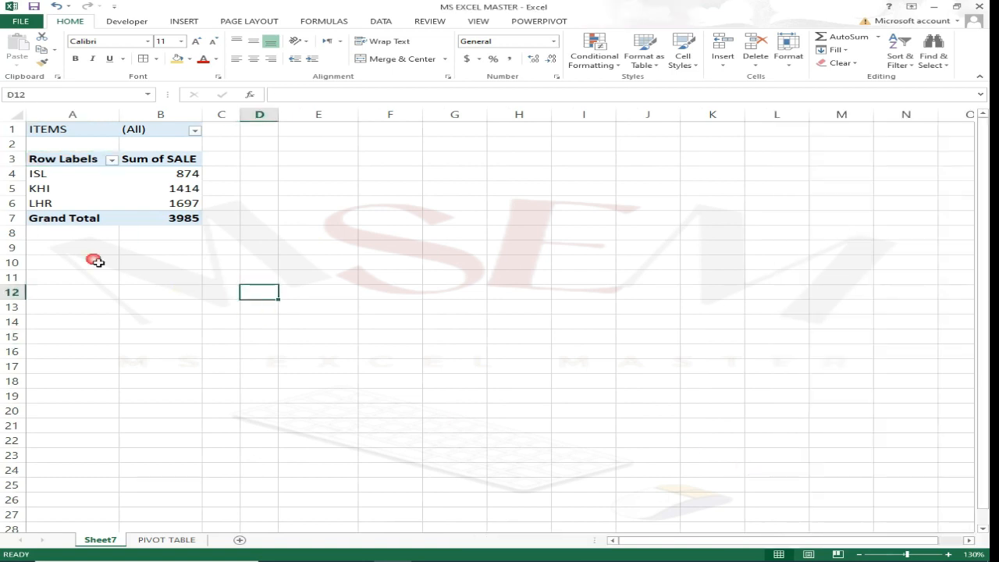
Set the pivot table's ITEMS report filter to HDMI and review the KHI and LHR sales.
left_click(104, 142)
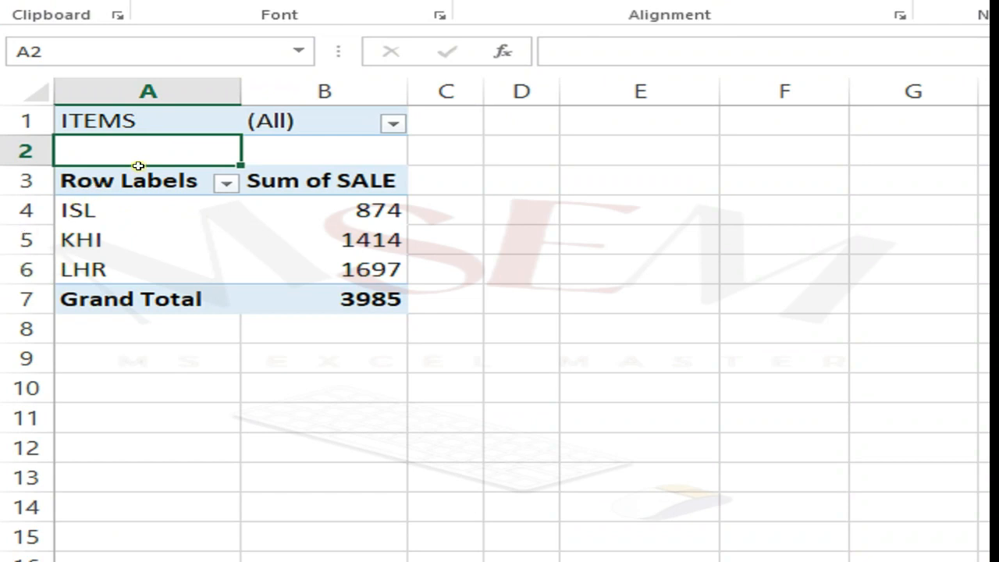
left_click(393, 123)
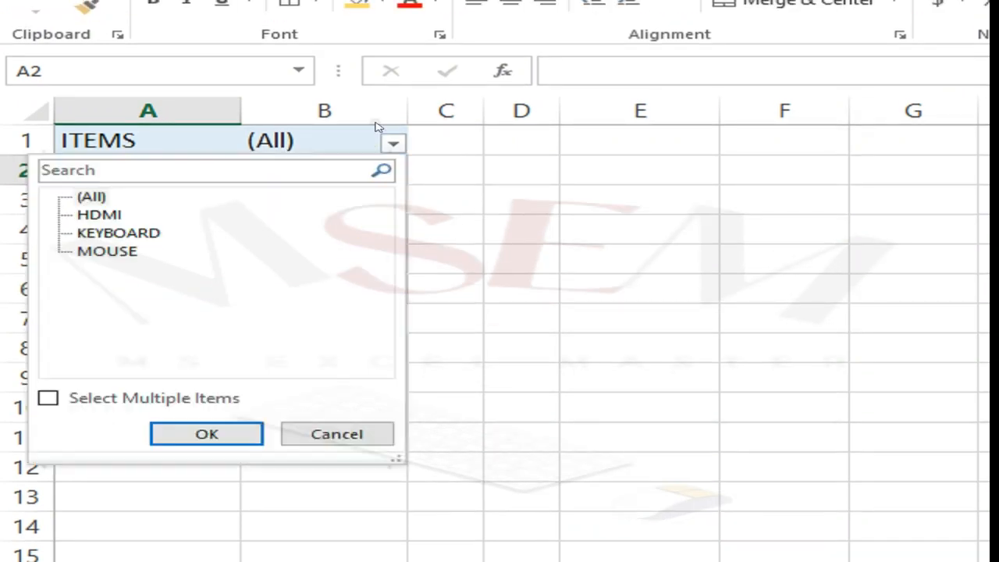
left_click(90, 217)
left_click(204, 432)
left_click(718, 231)
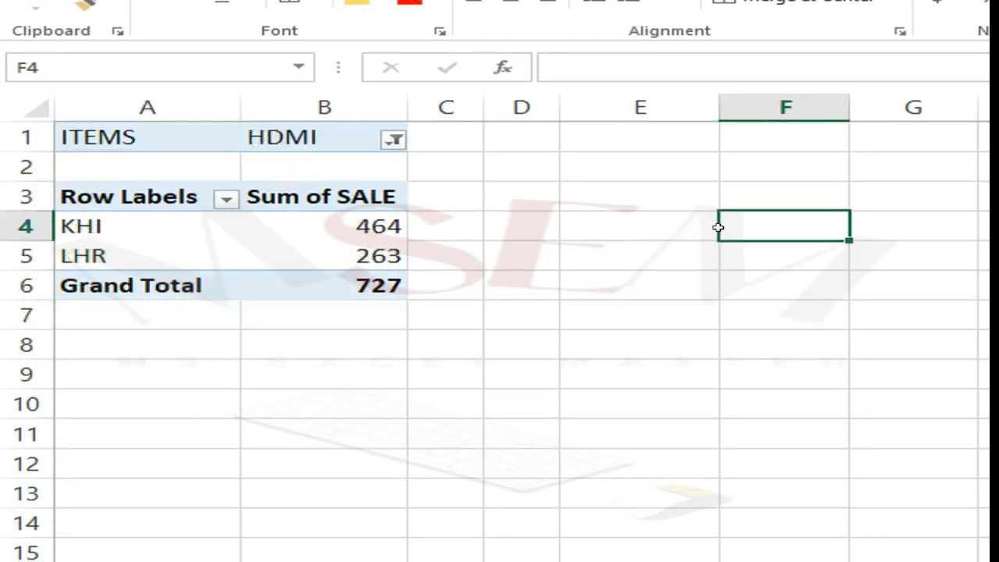
left_click(77, 248)
left_click(75, 224)
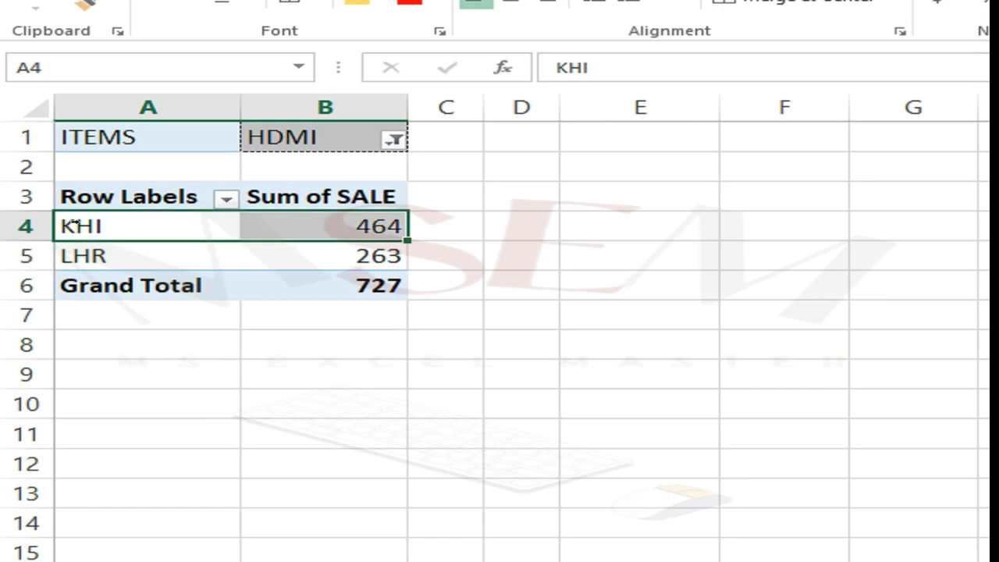
left_click(382, 232)
left_click_drag(195, 226, 200, 257)
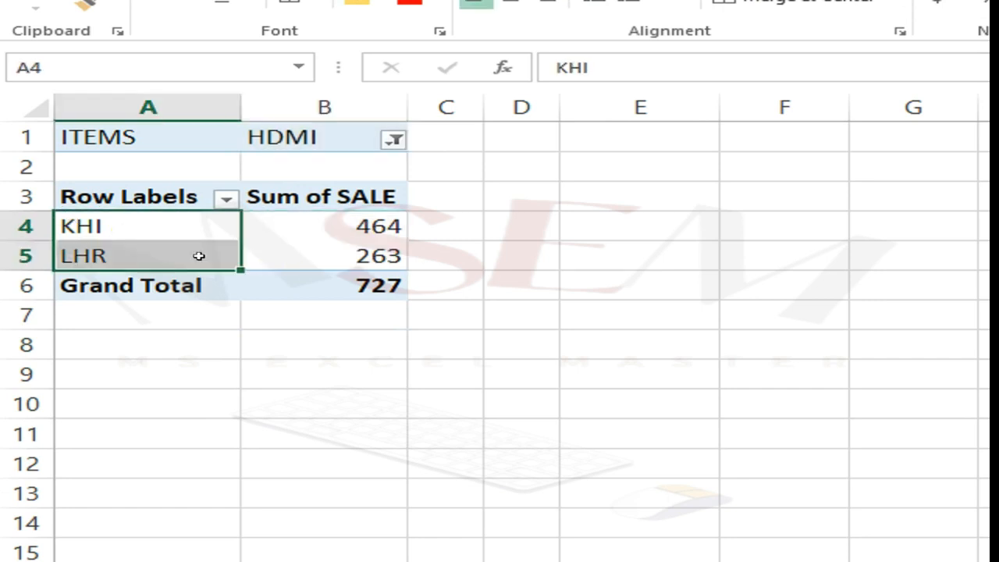
left_click(424, 258)
Switch the ITEMS report filter to MOUSE and review the sales for ISL, KHI and LHR.
left_click(393, 139)
left_click(89, 250)
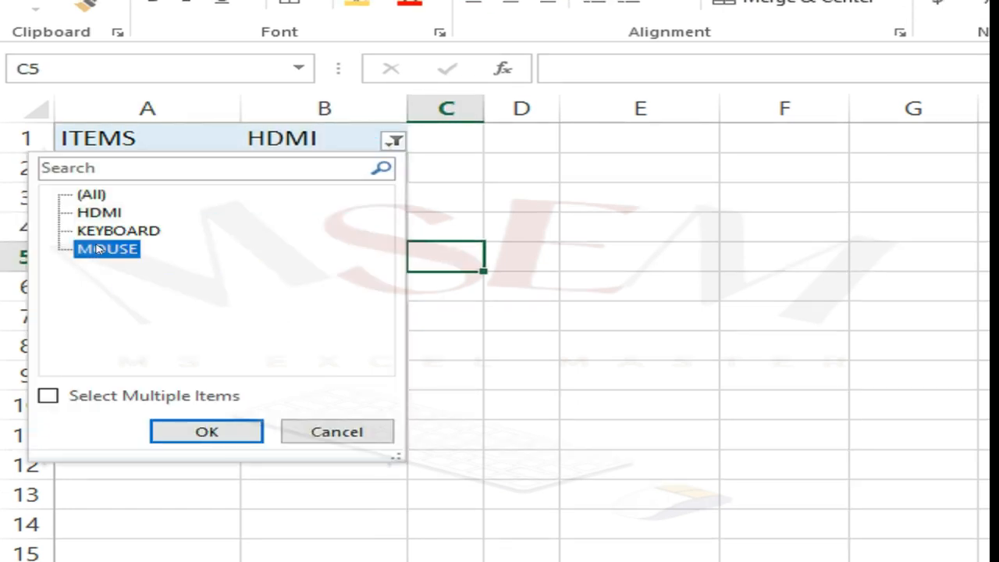
left_click(184, 428)
left_click(135, 254)
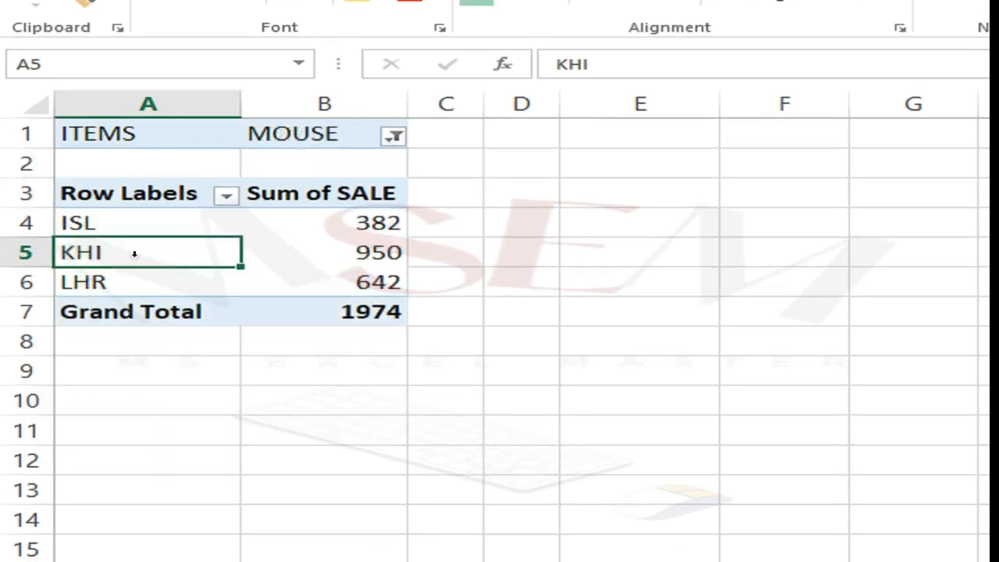
left_click(116, 218)
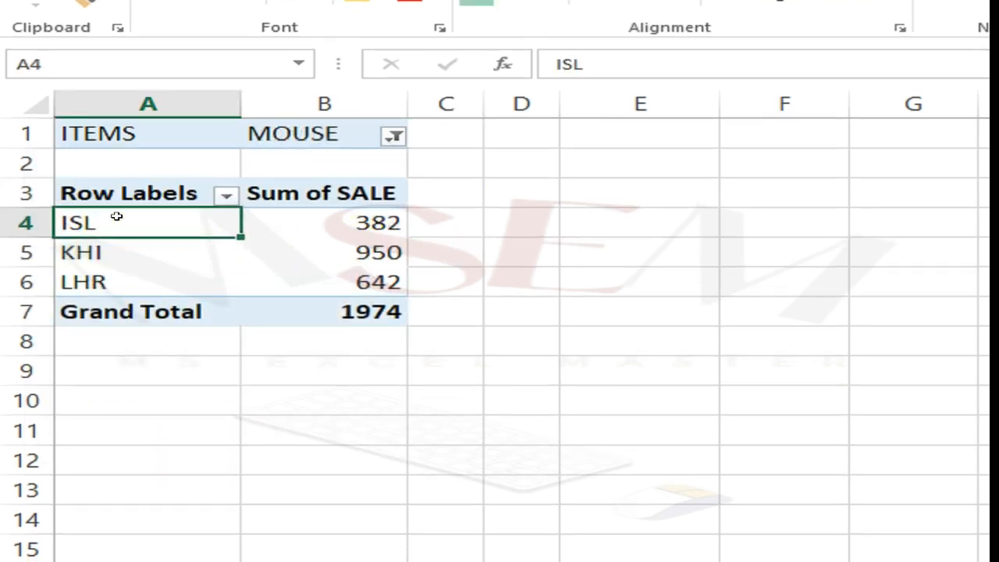
left_click(310, 223)
left_click(78, 252)
left_click(122, 279)
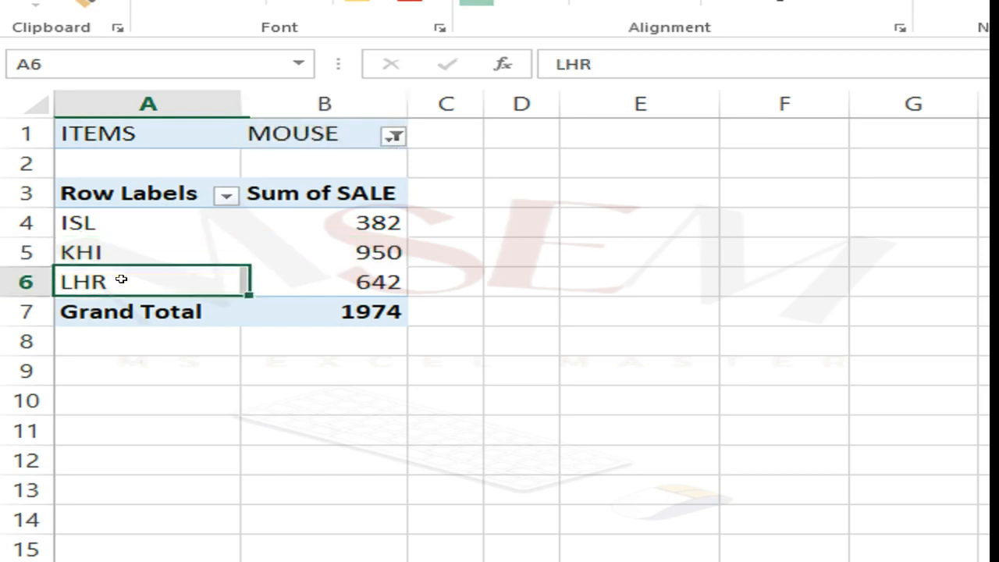
left_click(367, 273)
Reset the ITEMS report filter to (All) and review each city's sales.
left_click(392, 135)
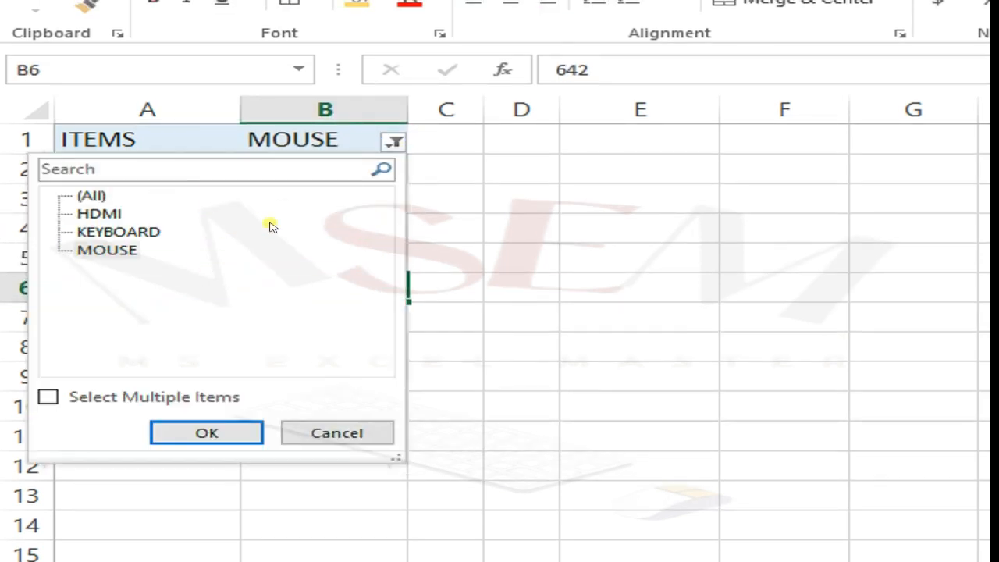
left_click(87, 195)
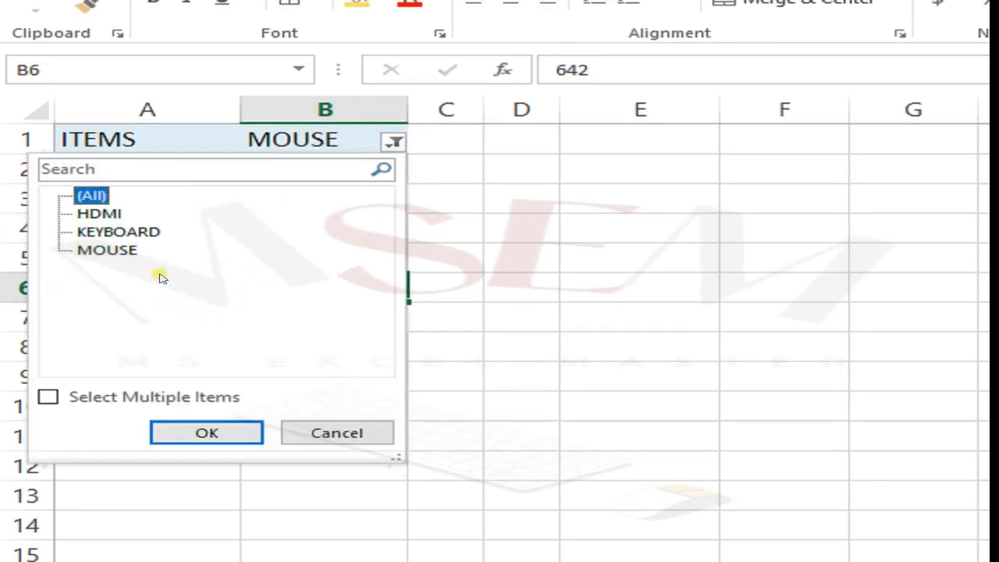
left_click(207, 433)
left_click(544, 245)
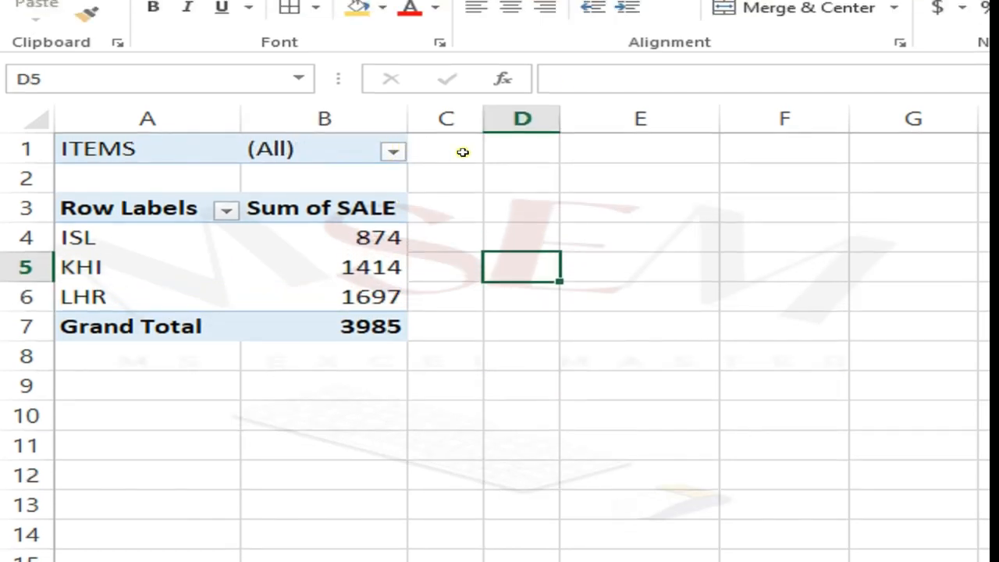
left_click(364, 239)
left_click(279, 269)
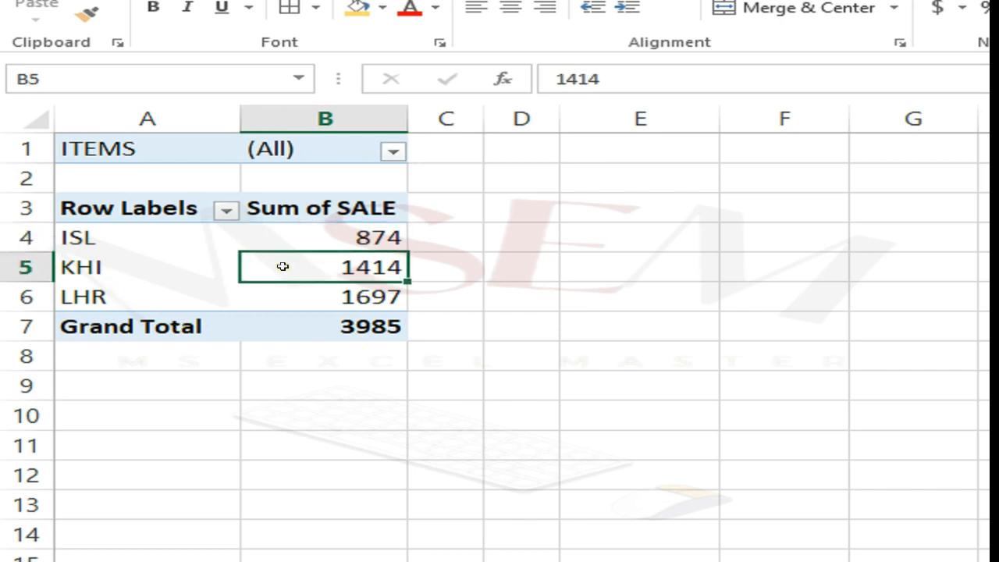
left_click(66, 291)
left_click(570, 321)
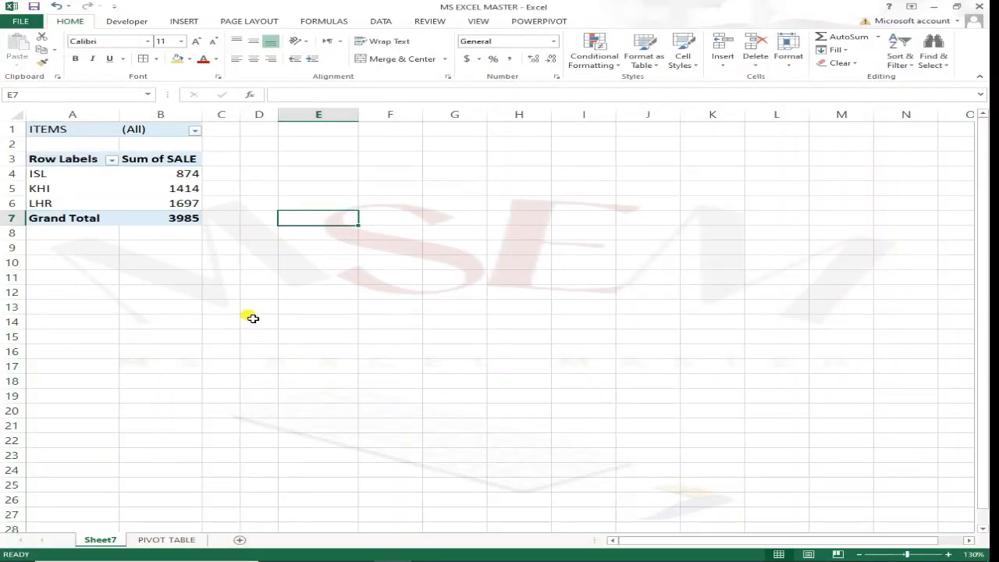
Show the pivot table's field list and view its layout and sorting options without changing them.
left_click(305, 296)
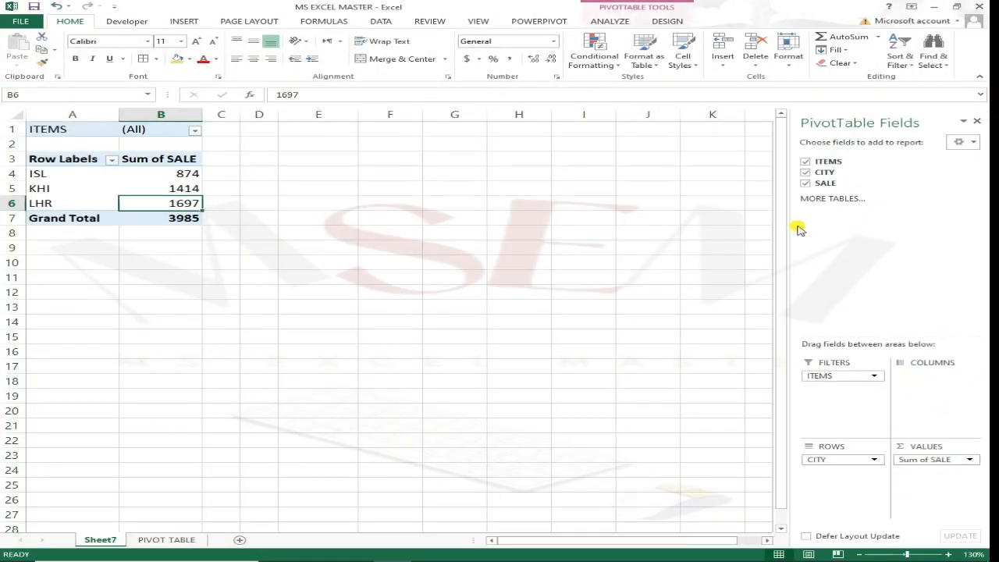
left_click(967, 142)
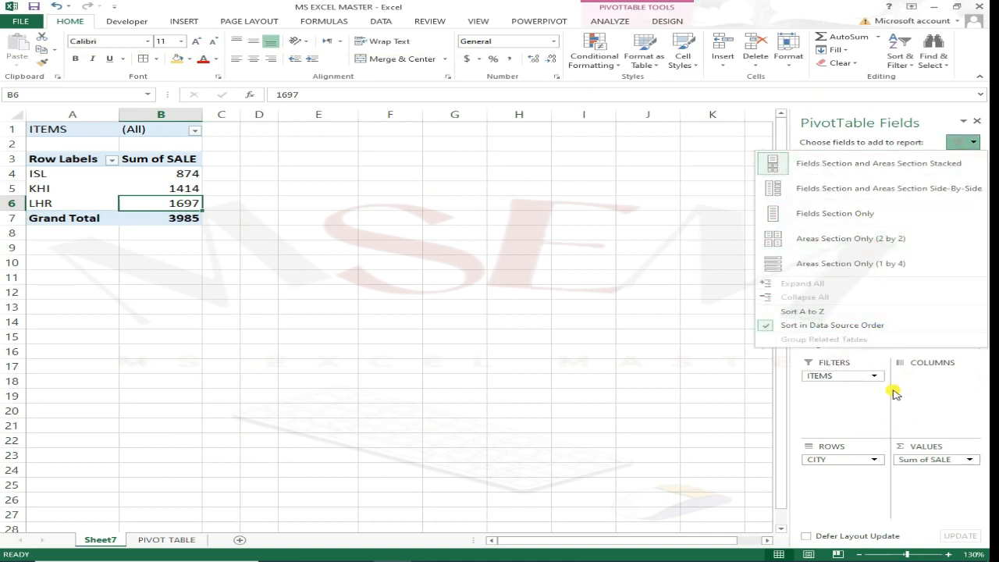
left_click(859, 433)
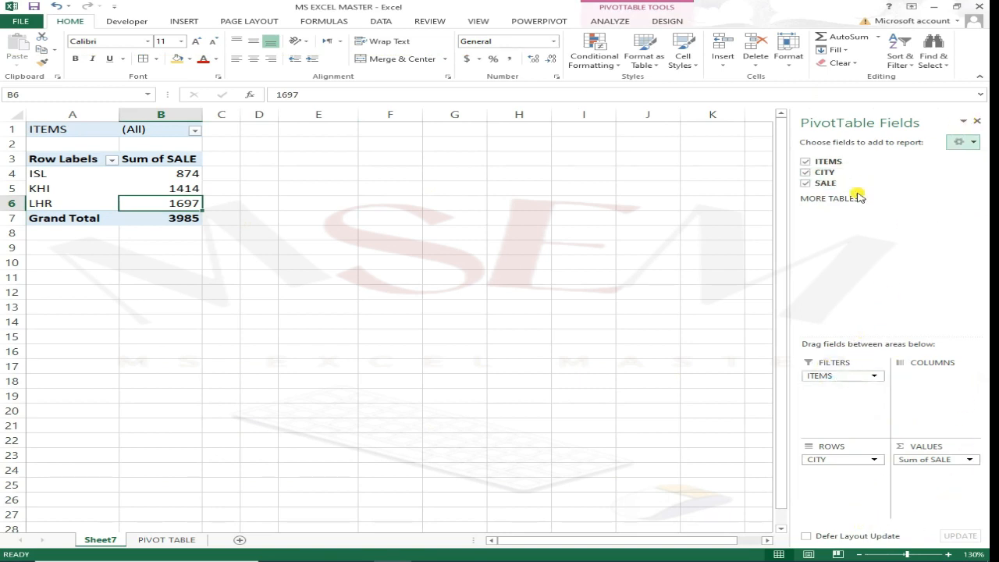
Create a new Data Model pivot table through More Tables and compare it with the one on Sheet7.
left_click(833, 198)
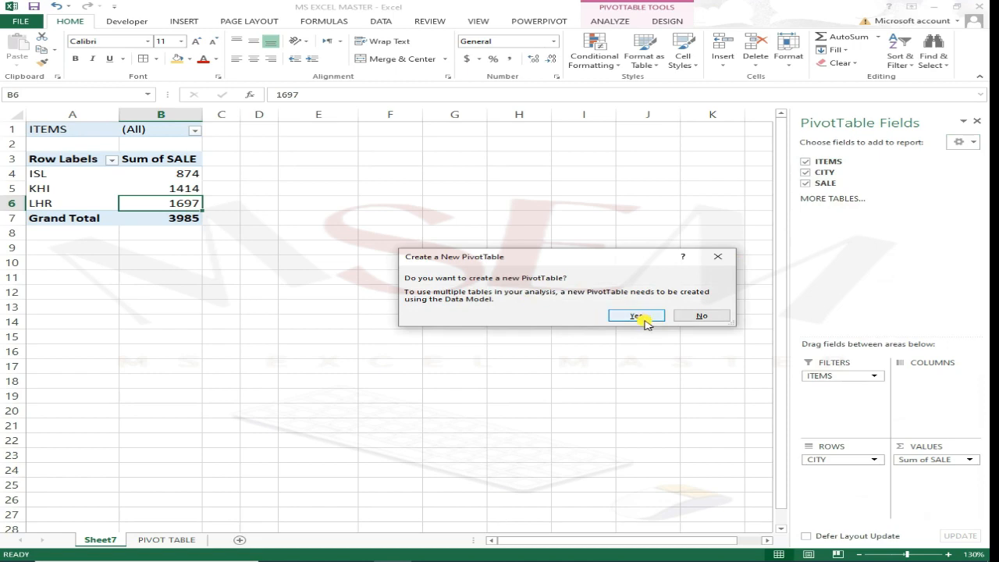
left_click(636, 314)
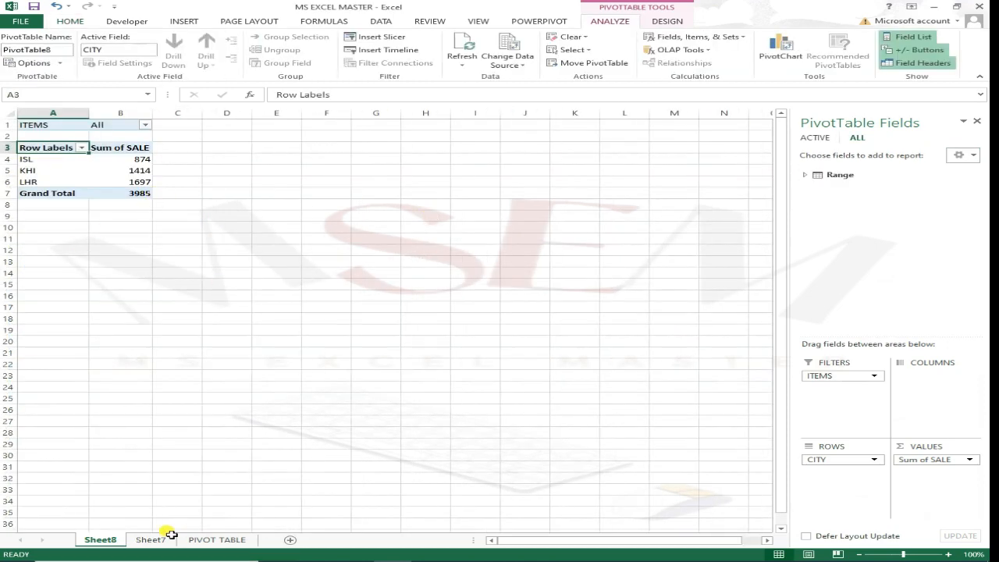
left_click(156, 538)
left_click(116, 542)
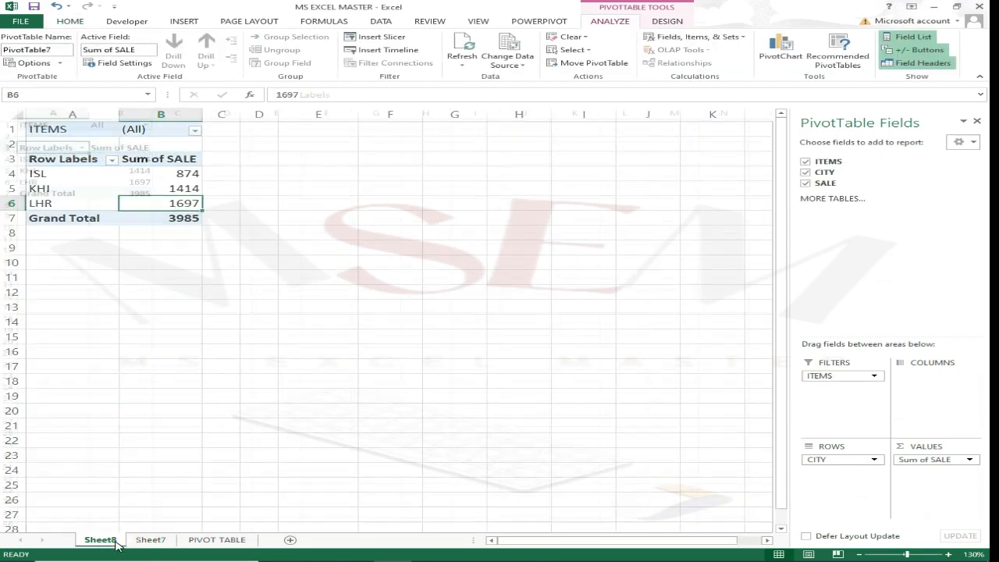
left_click(139, 183)
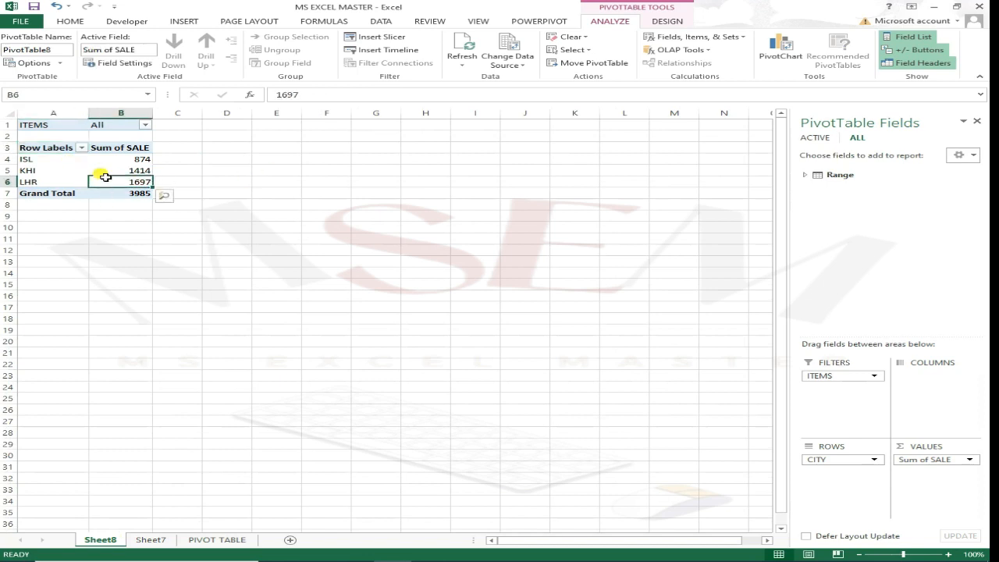
left_click(105, 172)
On Sheet7, move ITEMS from the pivot table's report filter to the columns.
left_click(156, 541)
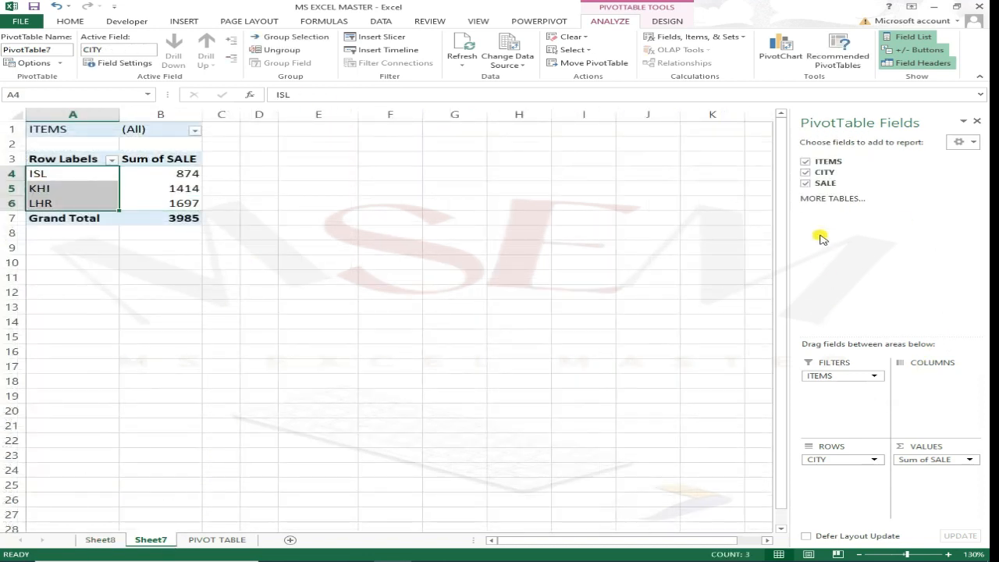
left_click_drag(836, 377, 968, 405)
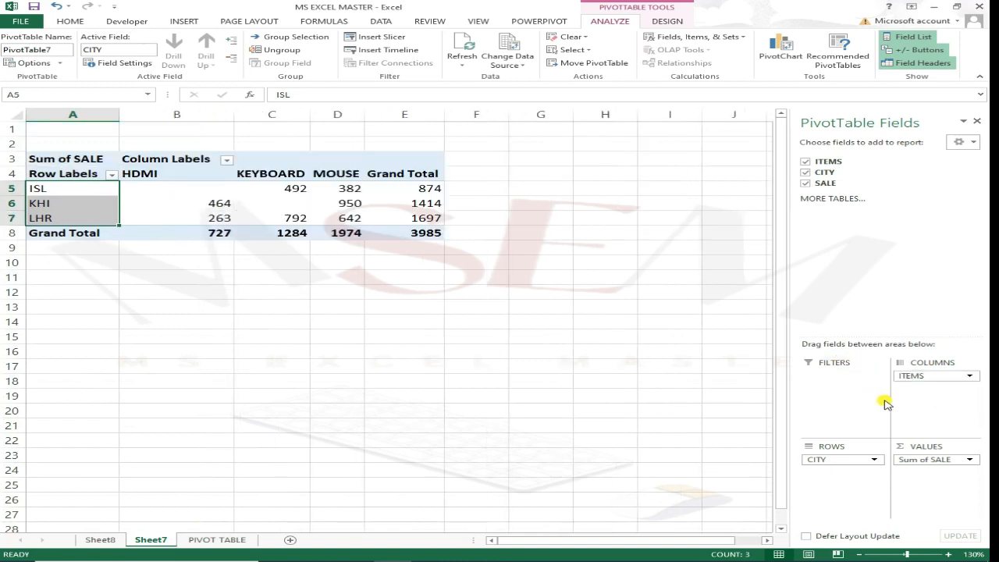
left_click(402, 351)
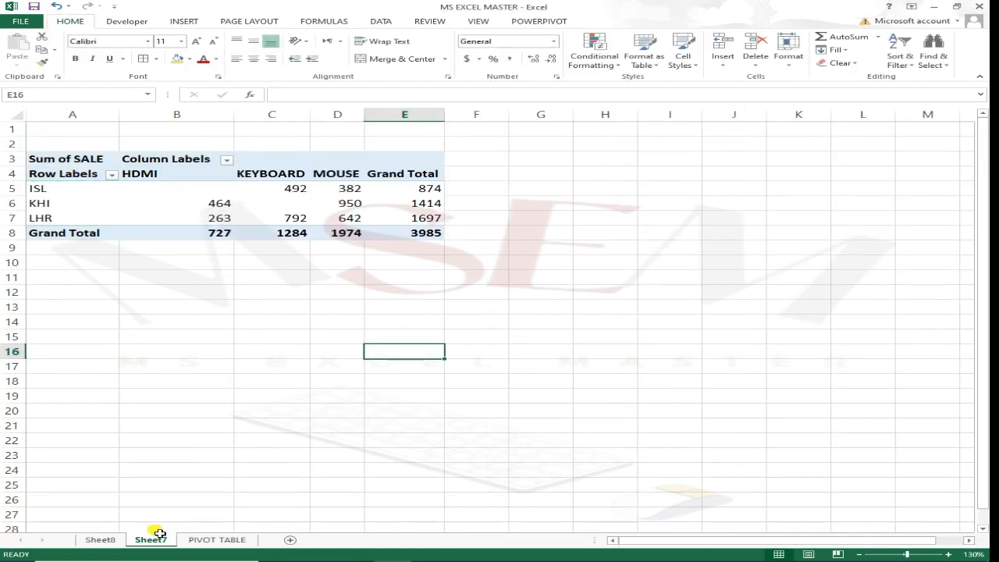
On Sheet8, rearrange the new pivot table with ITEMS as rows and CITY as columns, and compare it with Sheet7.
left_click(100, 539)
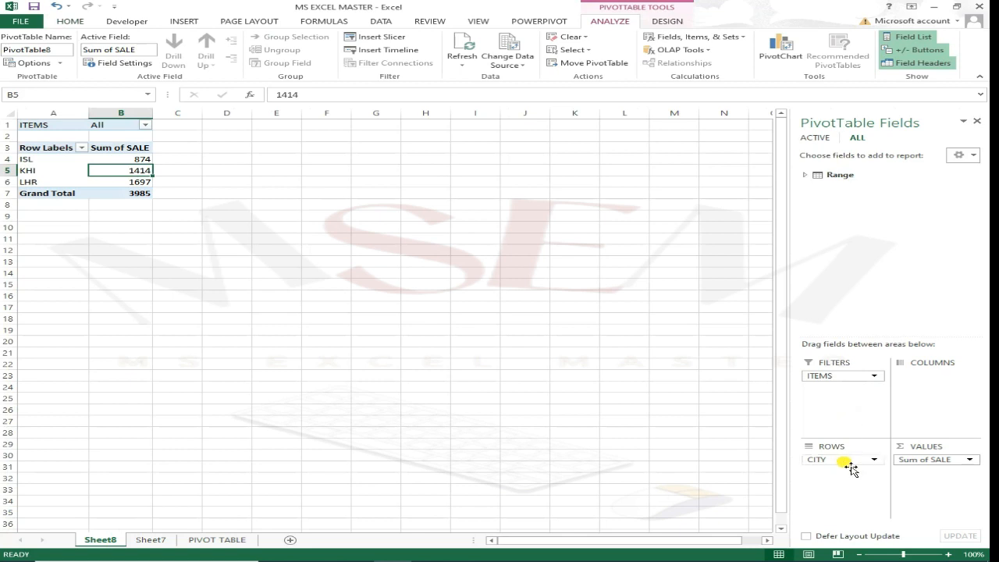
left_click_drag(851, 378, 929, 376)
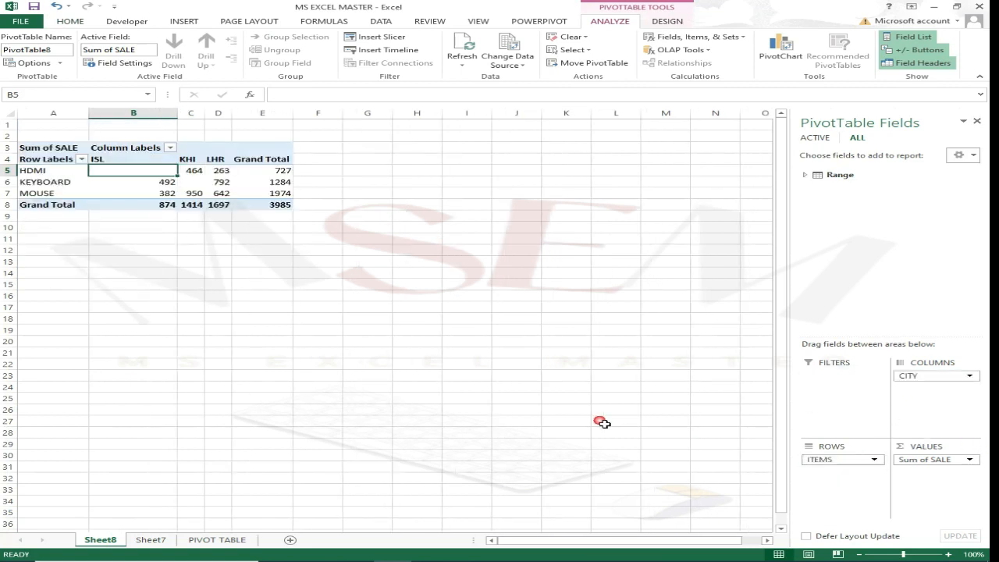
left_click(150, 540)
left_click(101, 539)
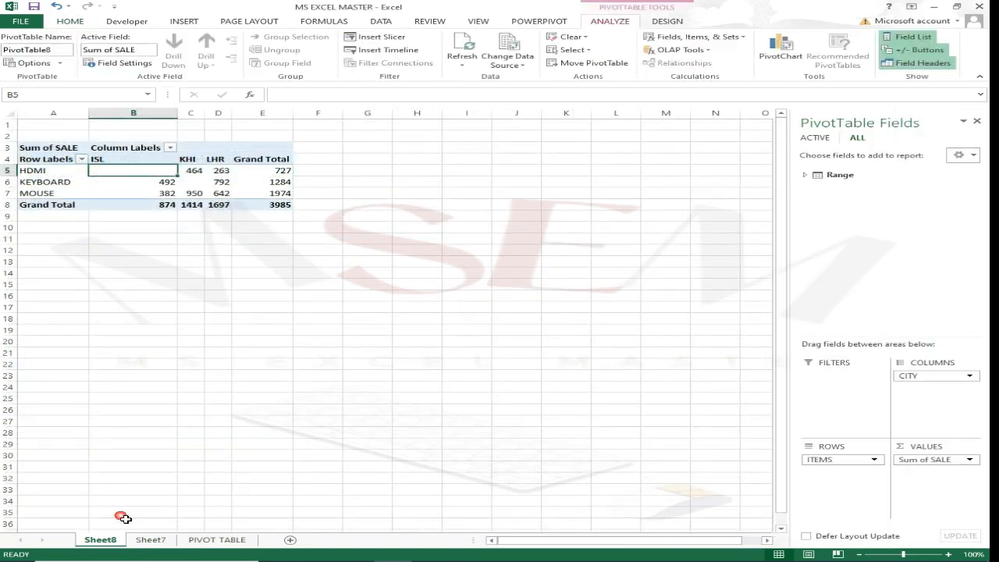
left_click(152, 273)
left_click(242, 183)
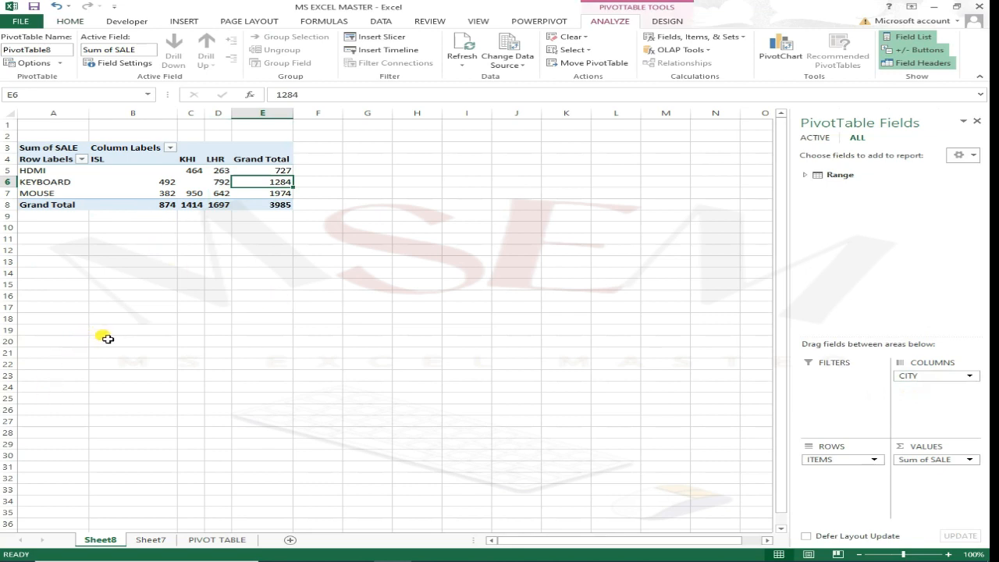
left_click(219, 251)
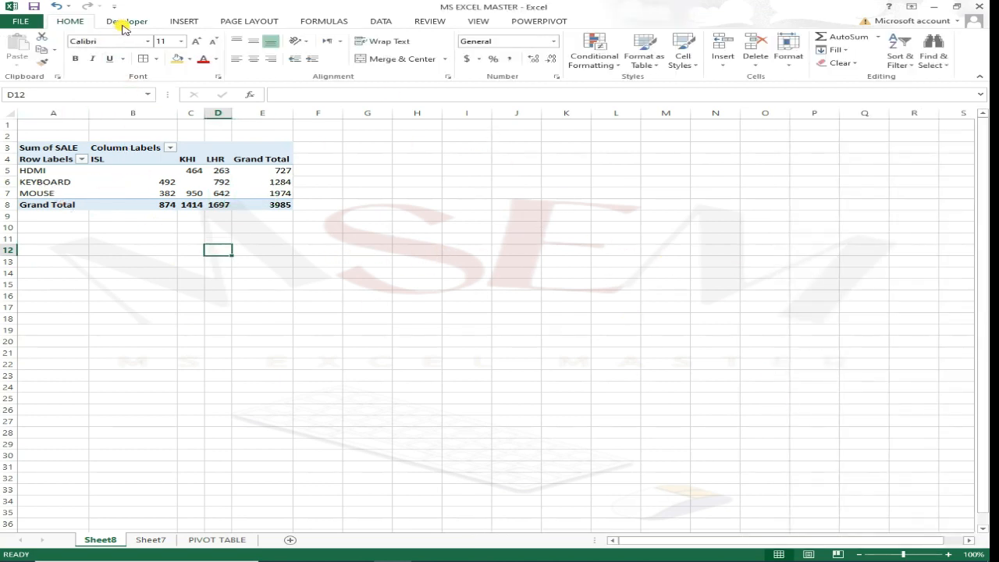
left_click(152, 309)
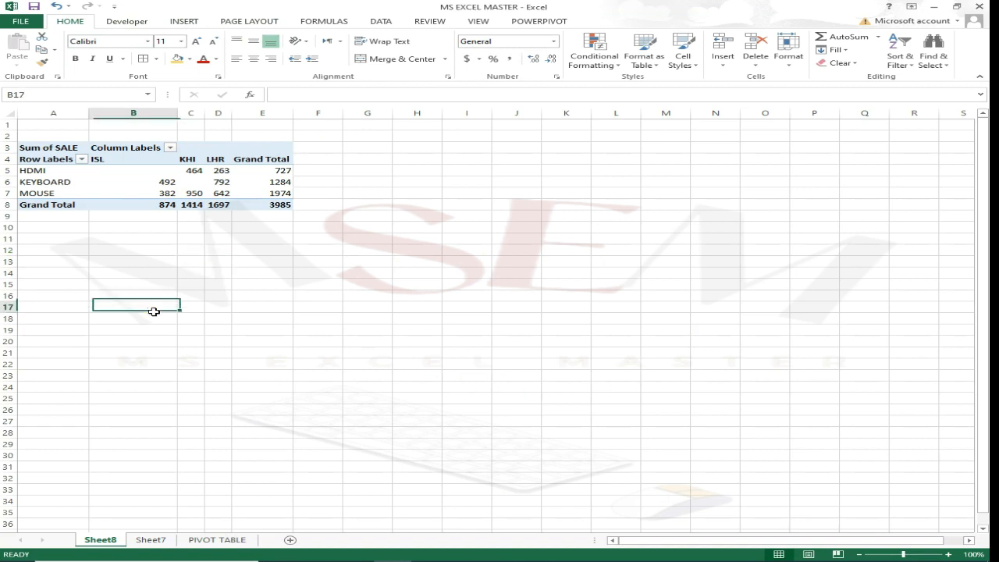